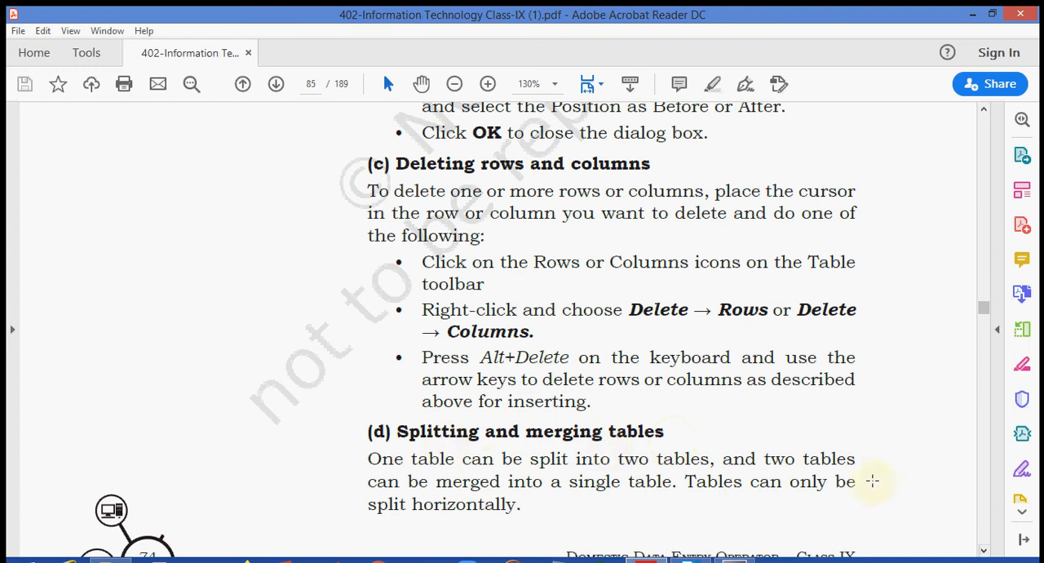
- Read the textbook's instructions on deleting rows and columns, splitting, merging, deleting and copying tables, and switch to LibreOffice Writer
scroll(986, 553, "down", 10)
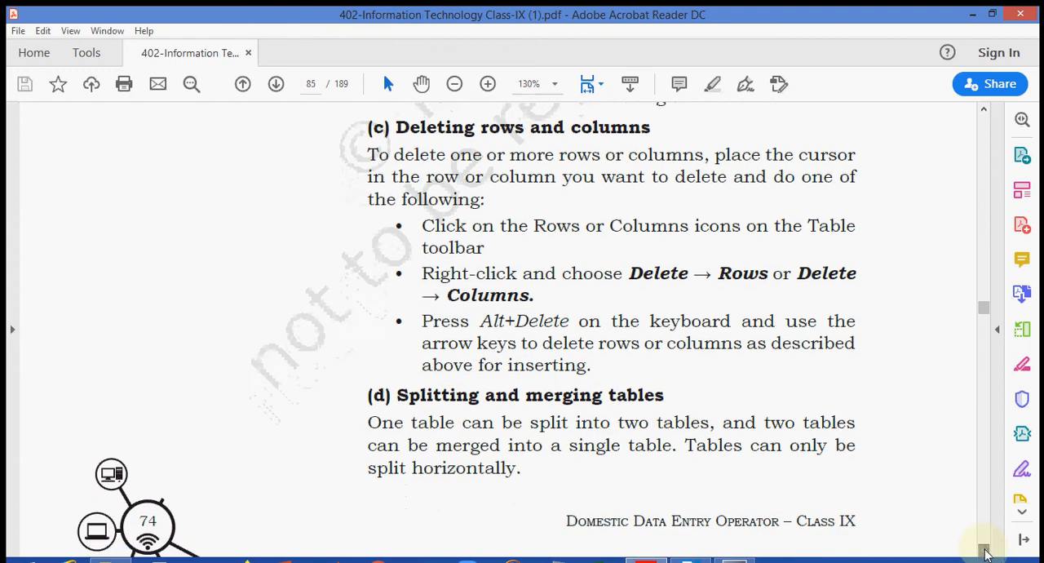
scroll(986, 554, "down", 5)
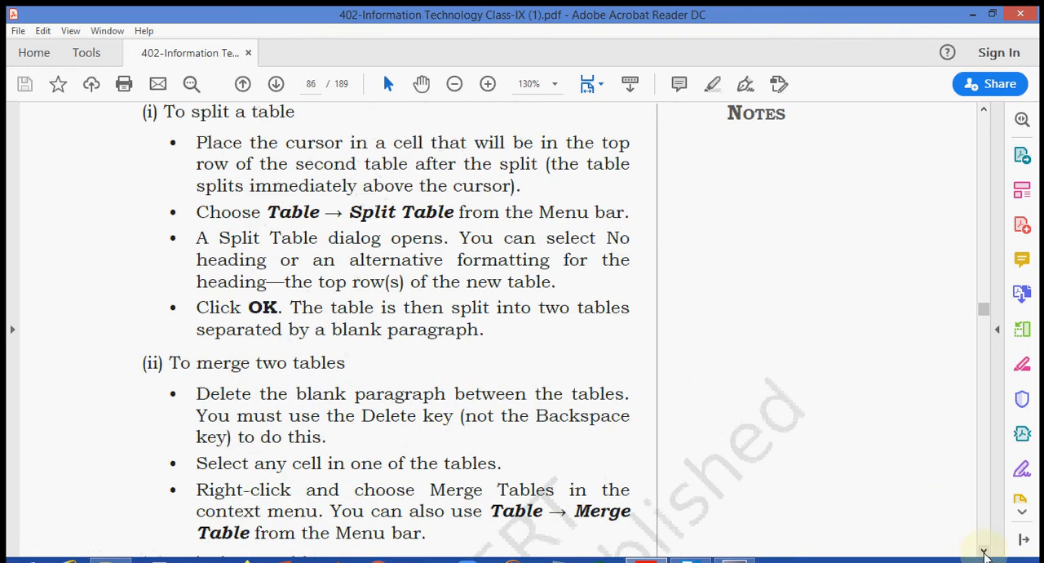
left_click(985, 552)
scroll(985, 553, "down", 10)
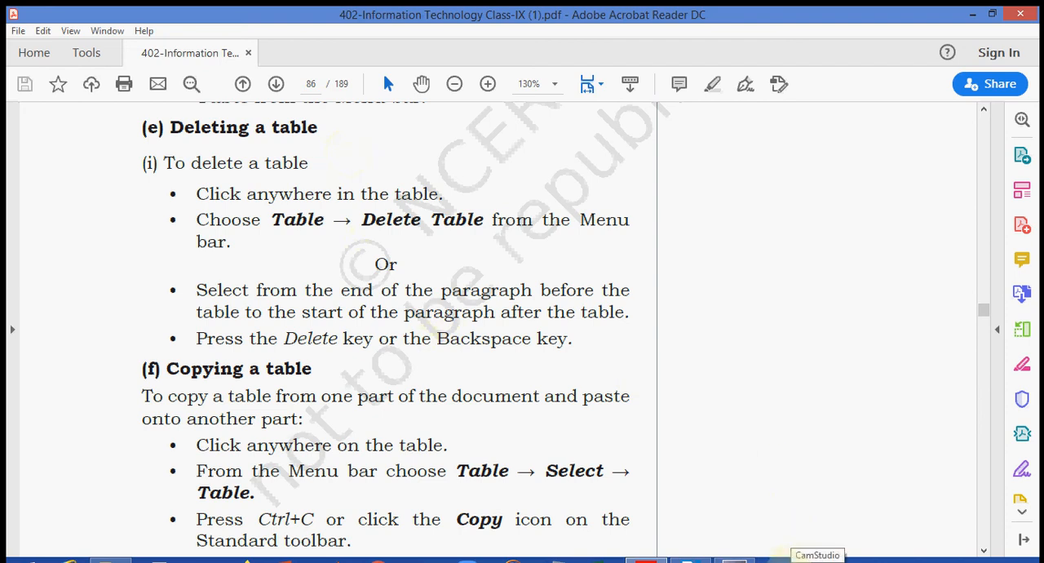
left_click(788, 561)
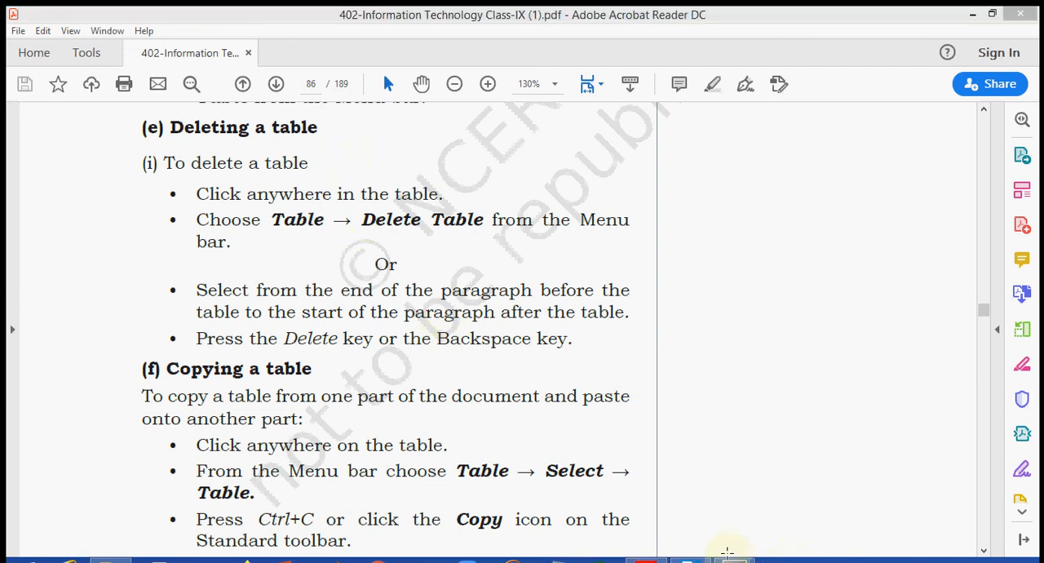
left_click(692, 561)
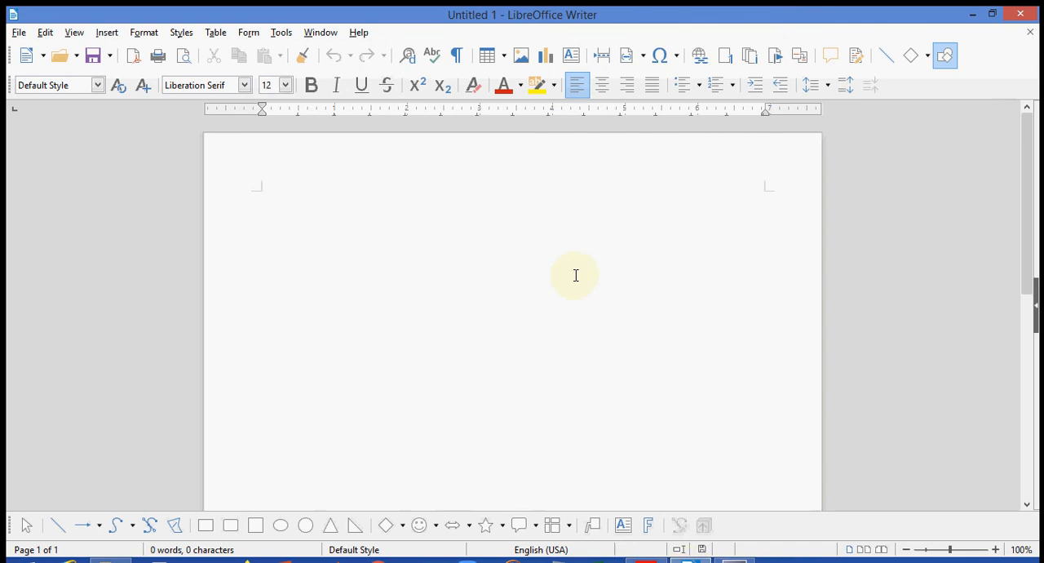
- Start inserting a table in the blank document and set its size to 4 columns and 5 rows
left_click(219, 34)
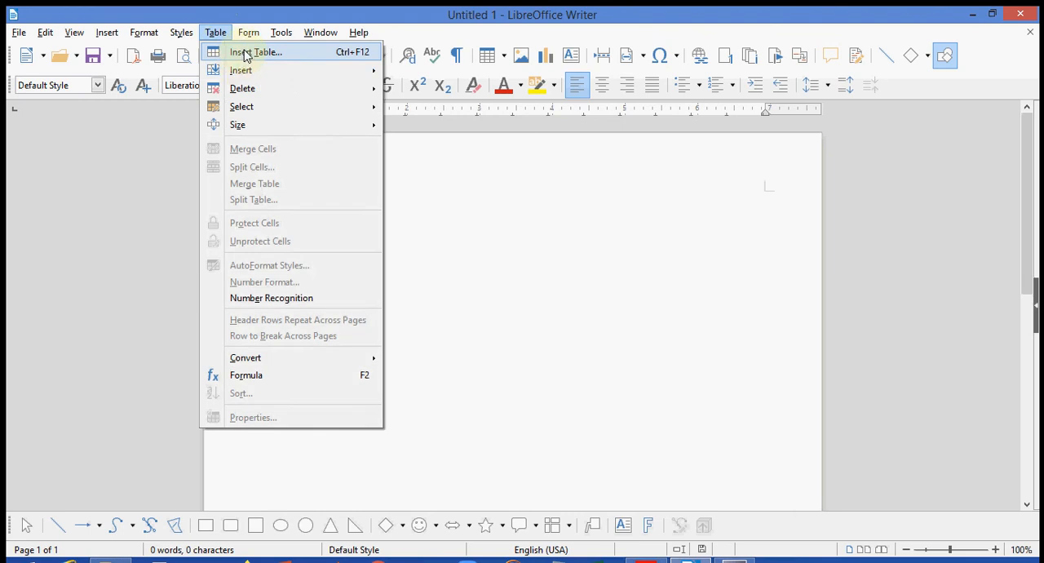
left_click(243, 55)
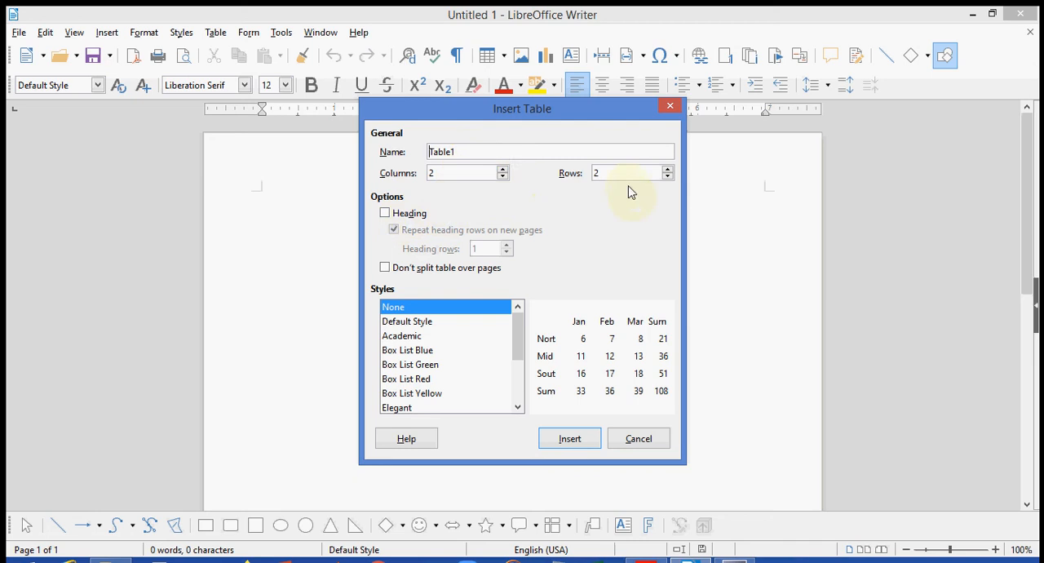
left_click(502, 170)
left_click(503, 169)
left_click(502, 169)
left_click(503, 170)
left_click(502, 170)
left_click(502, 169)
left_click(503, 170)
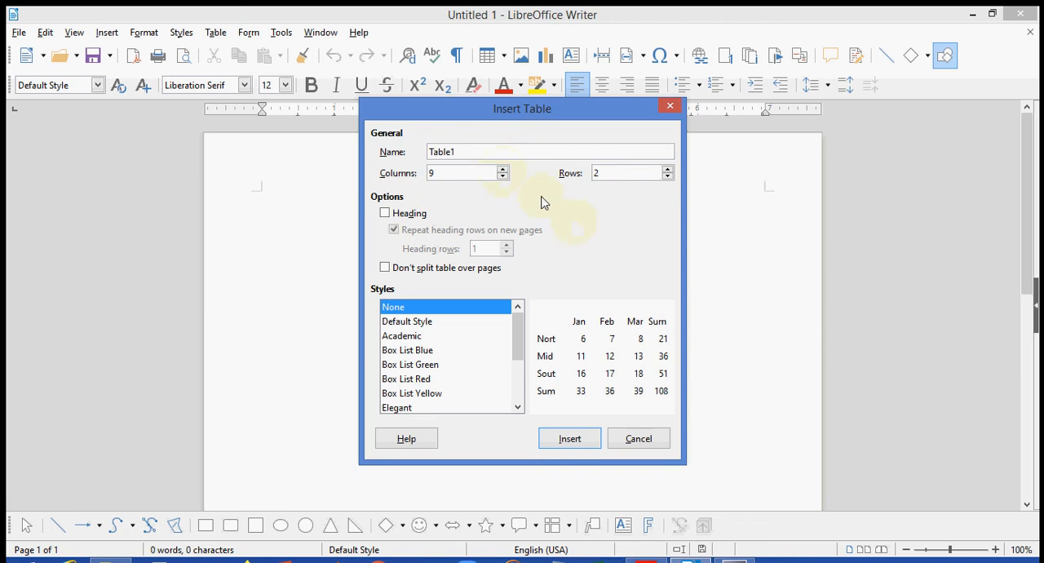
left_click(503, 176)
left_click(503, 176)
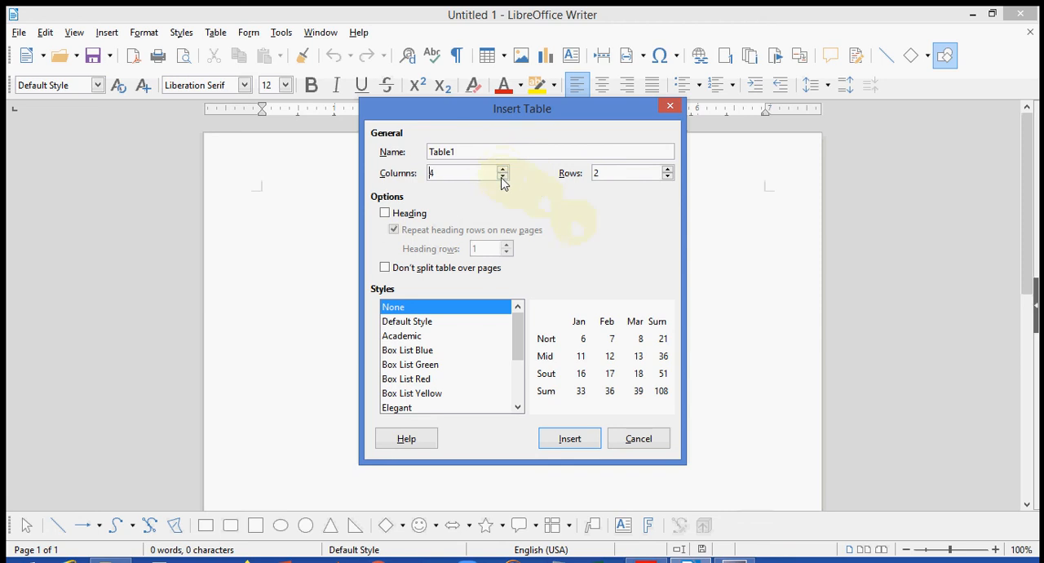
left_click(668, 170)
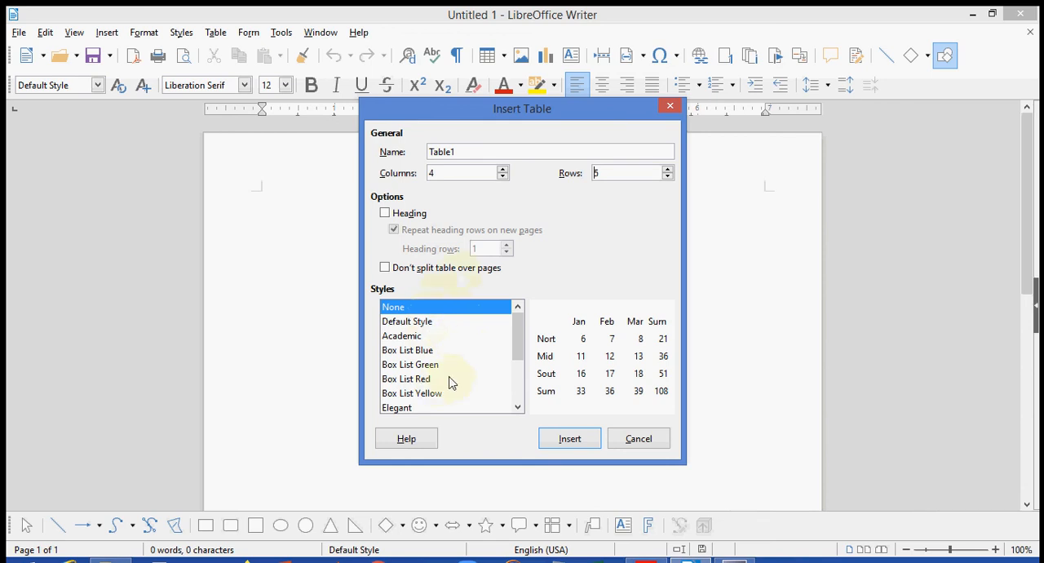
- Preview the Academic and Box List Blue styles, insert the table with Default Style, and place the cursor below it
left_click(422, 320)
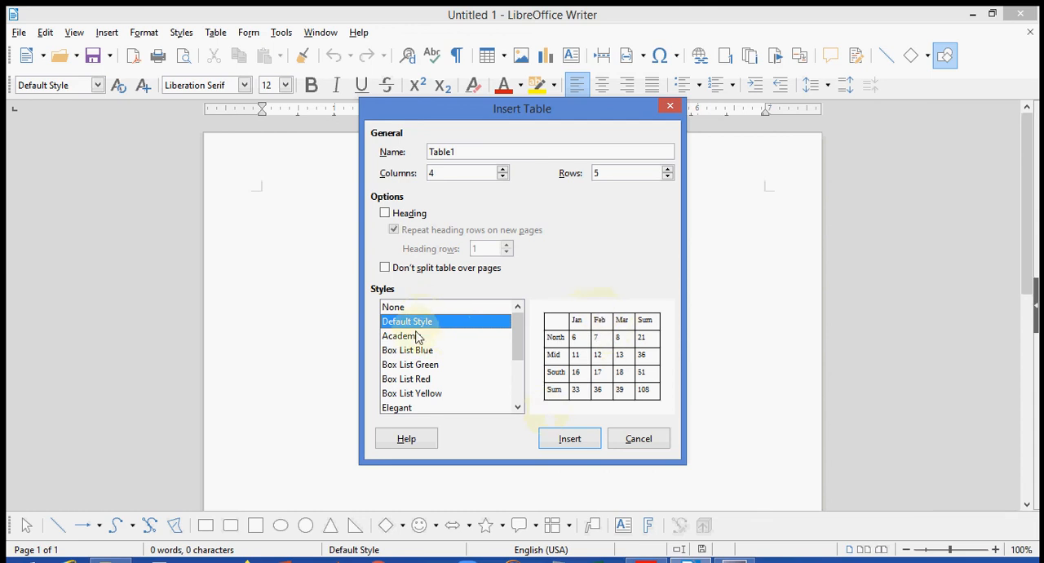
left_click(412, 337)
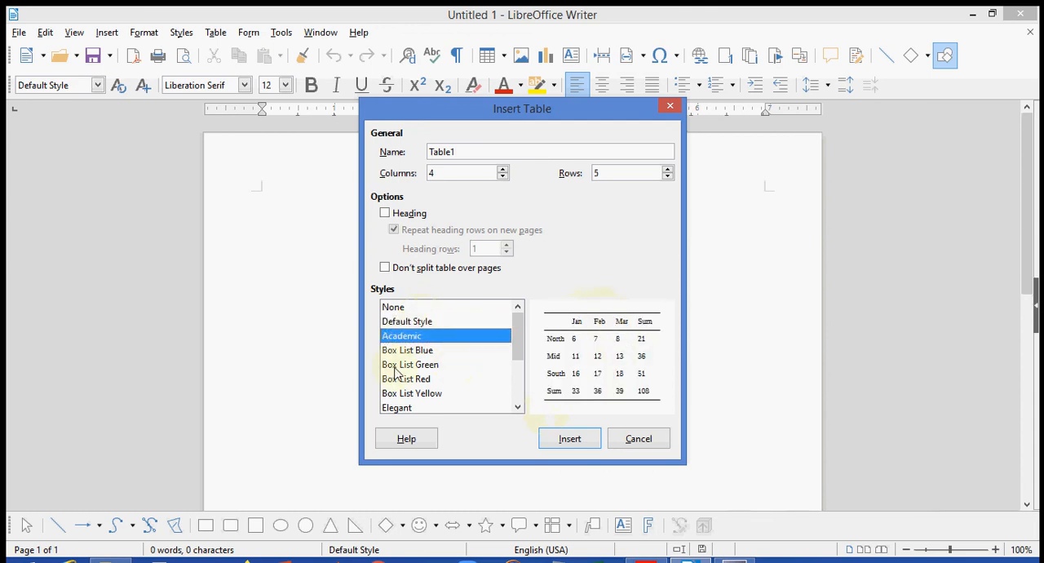
left_click(401, 352)
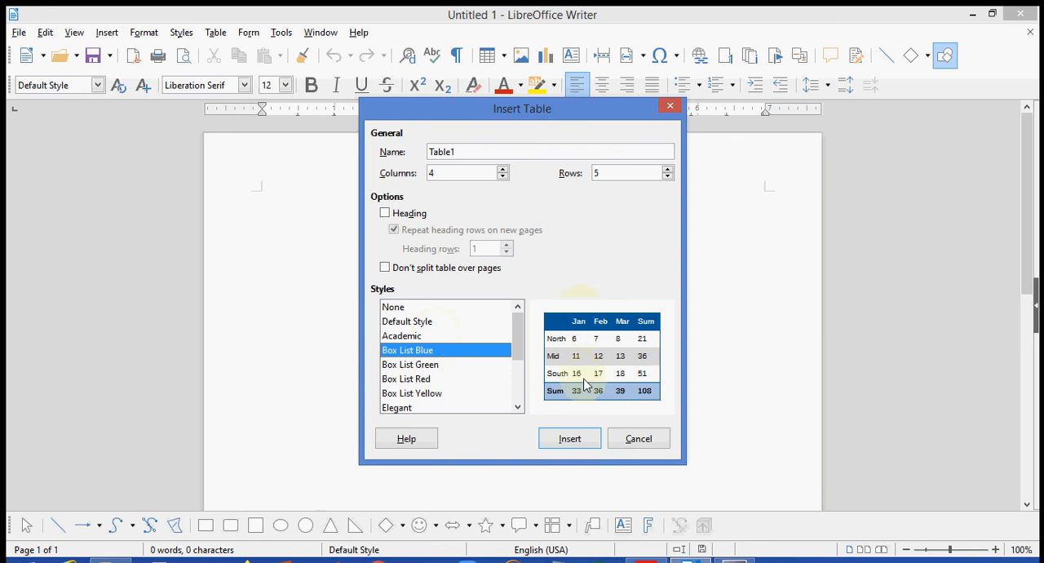
left_click(400, 322)
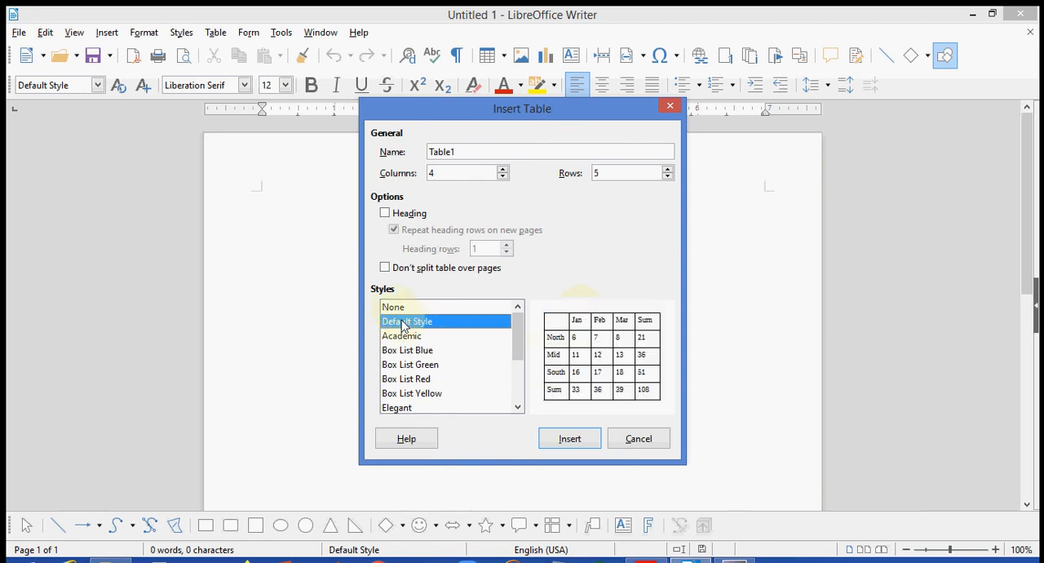
left_click(573, 441)
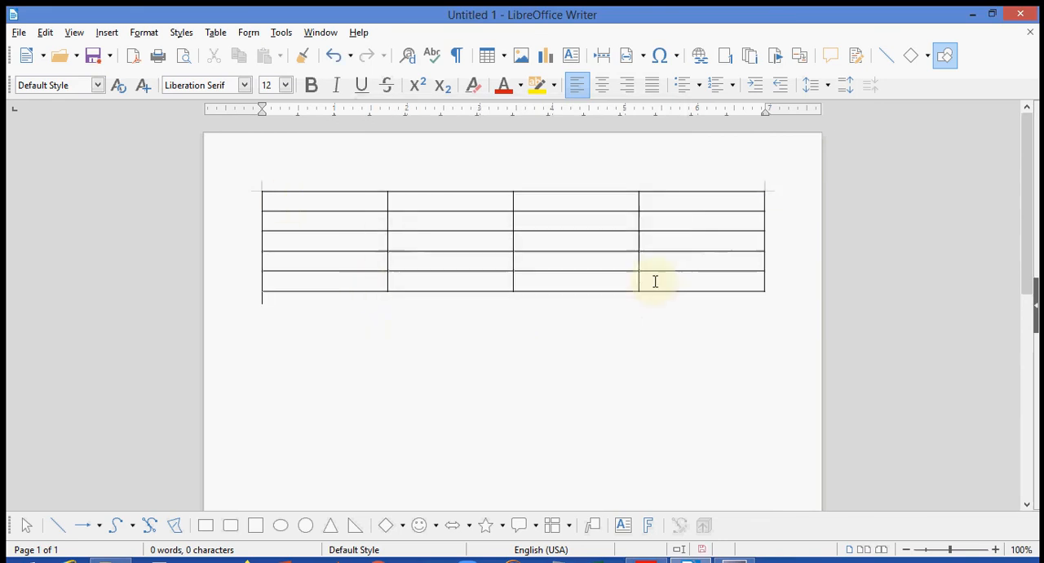
left_click(369, 329)
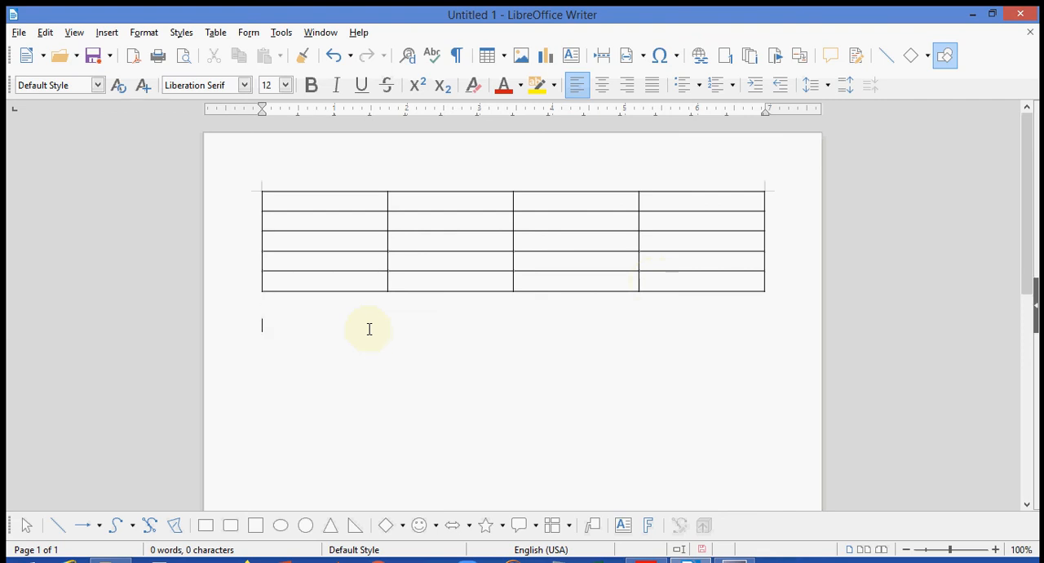
left_click(504, 57)
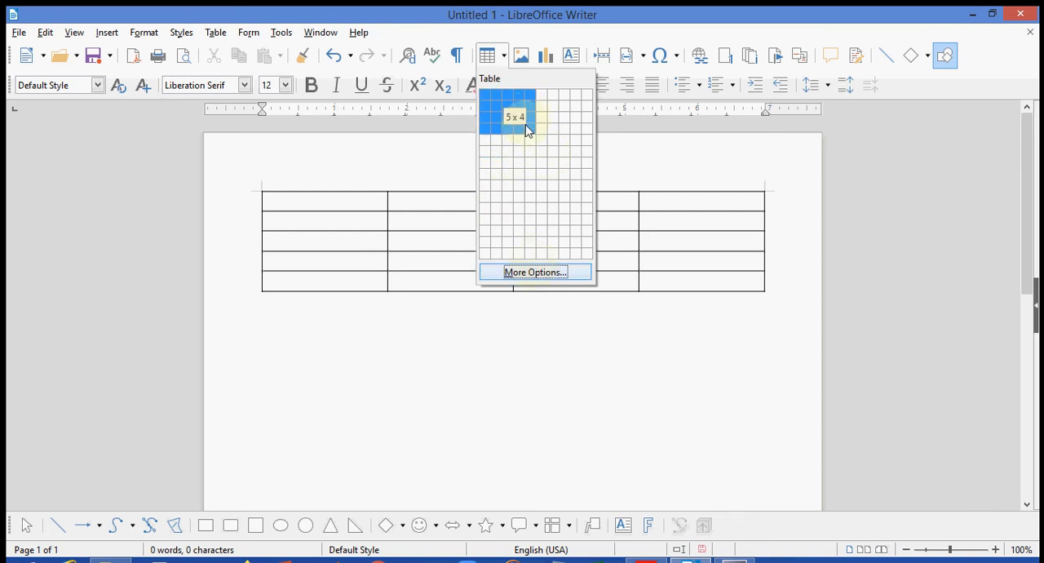
left_click(552, 276)
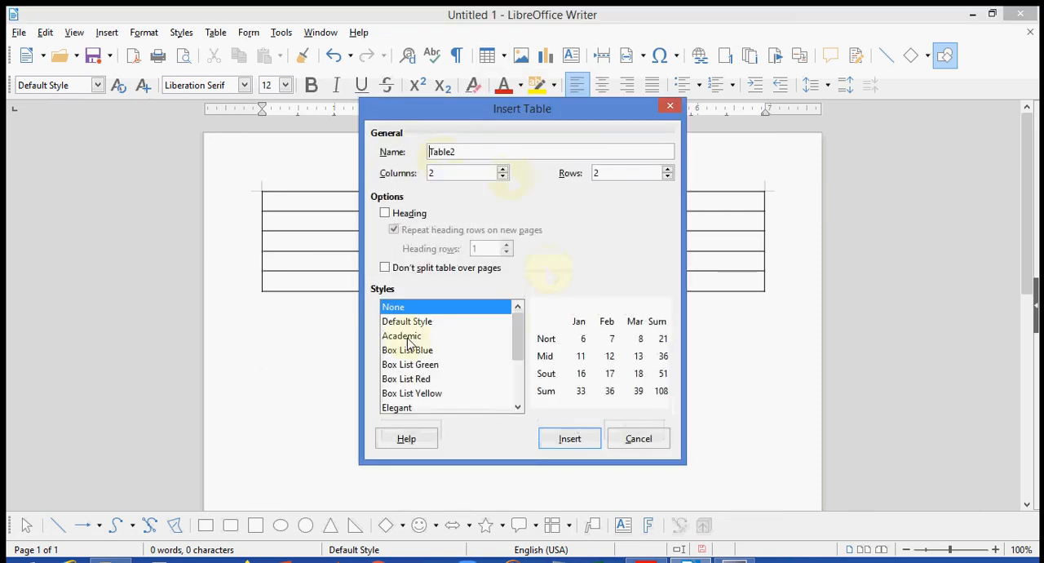
left_click(673, 107)
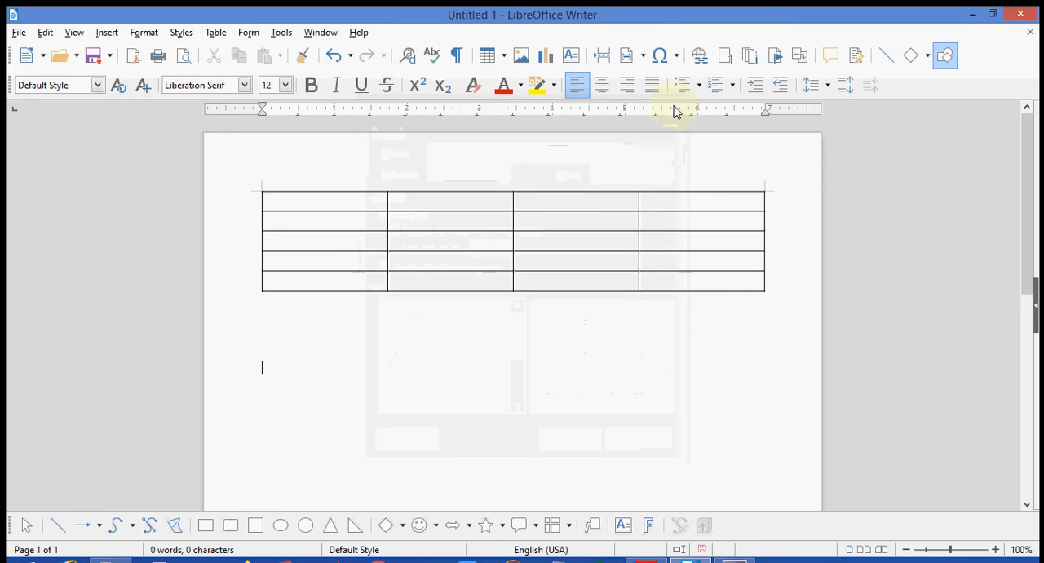
- Insert a second table of 3 columns by 3 rows below the first table
left_click(494, 55)
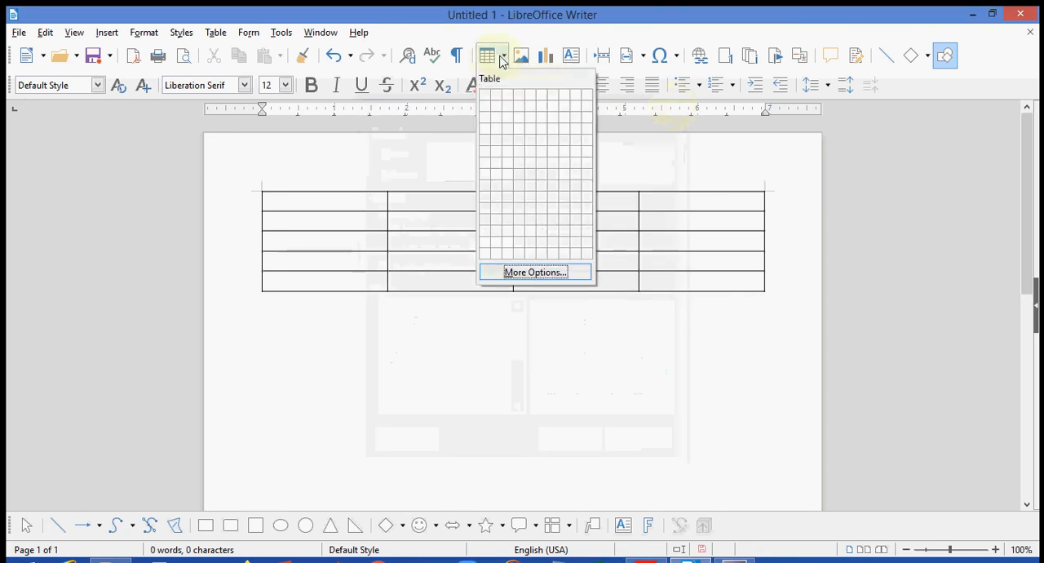
left_click(511, 121)
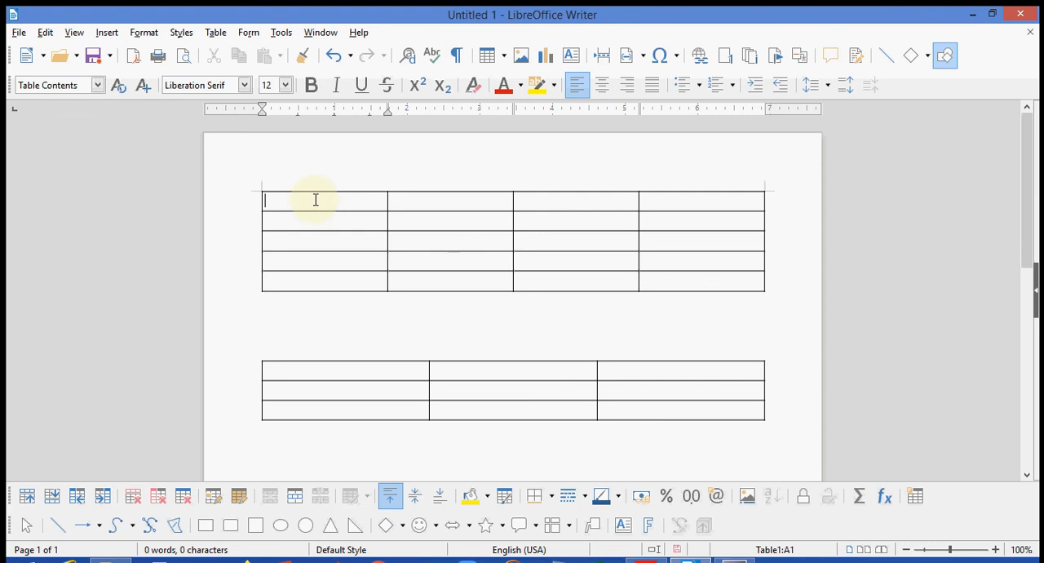
- Enter the headings Name, Roll No and Subject in the first three cells of the upper table's first row
type("Name")
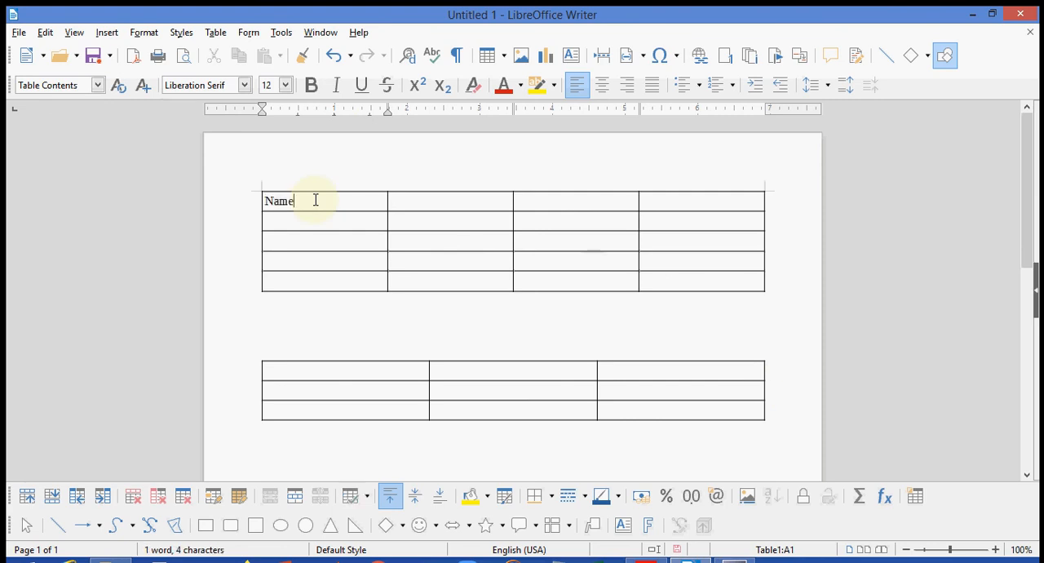
left_click(429, 209)
type("Roll No")
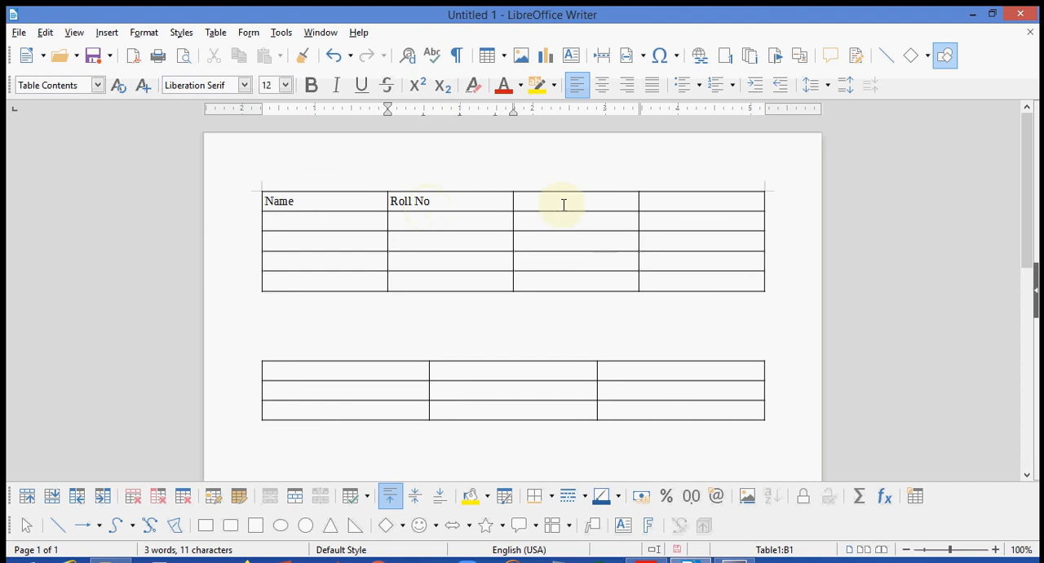
type("s")
key("BackSpace")
type("S")
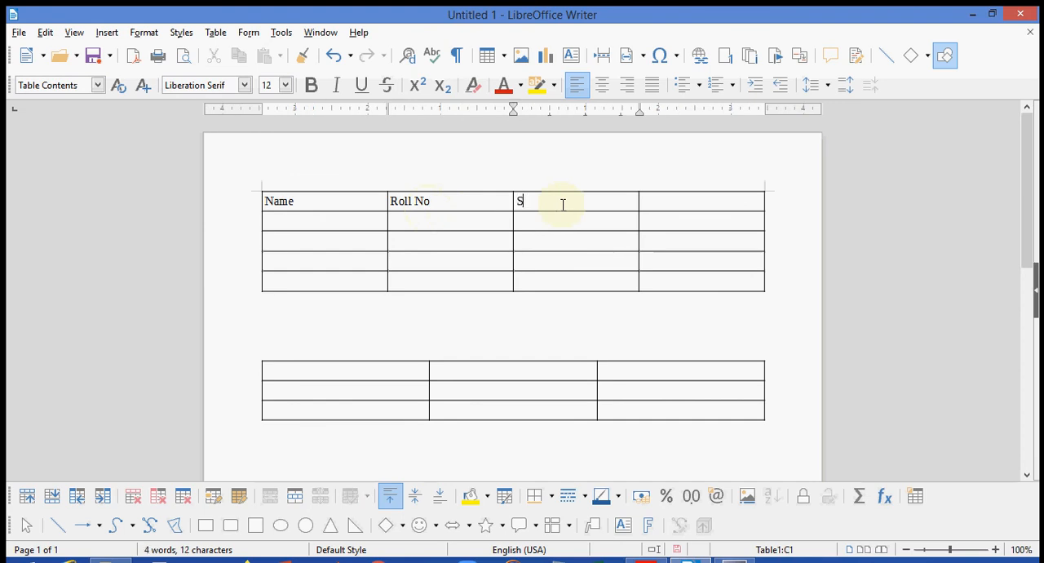
type("ubject")
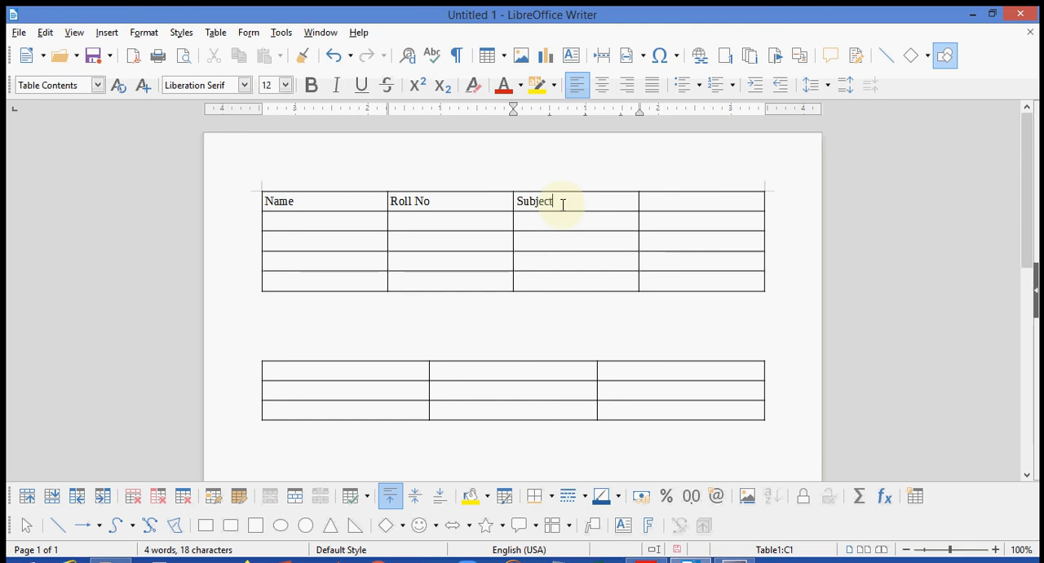
- Enter the heading Address in the last cell of the upper table's first row, correcting its spelling
left_click(665, 201)
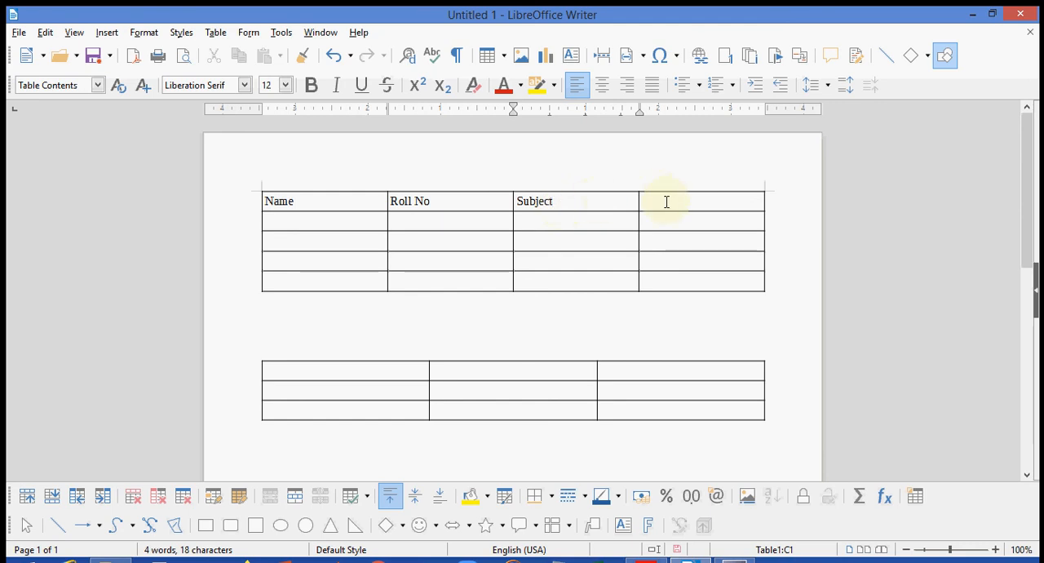
type("A")
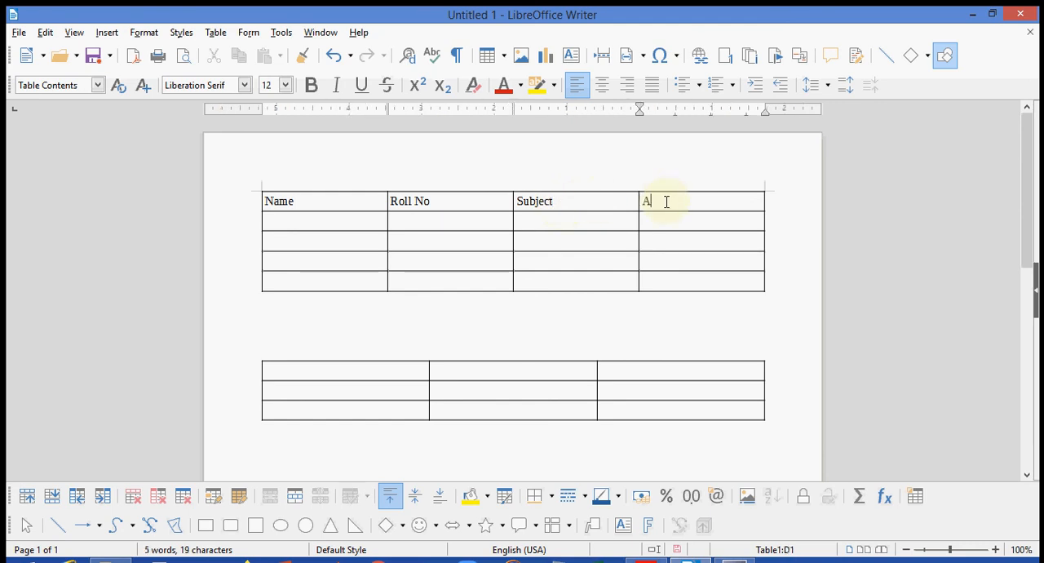
type("ddress")
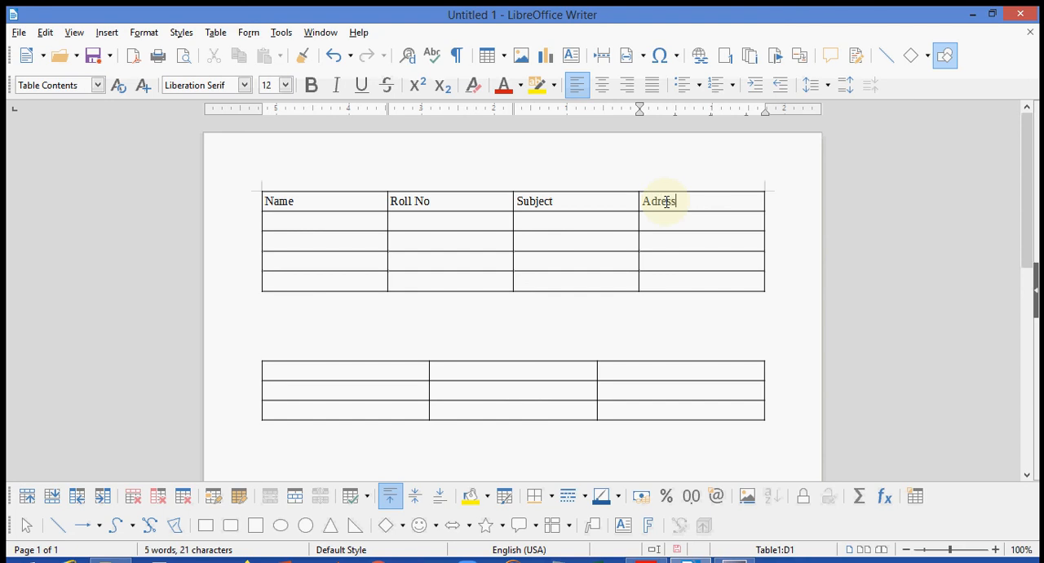
key("BackSpace")
key("BackSpace")
key("BackSpace")
key("BackSpace")
type("dress")
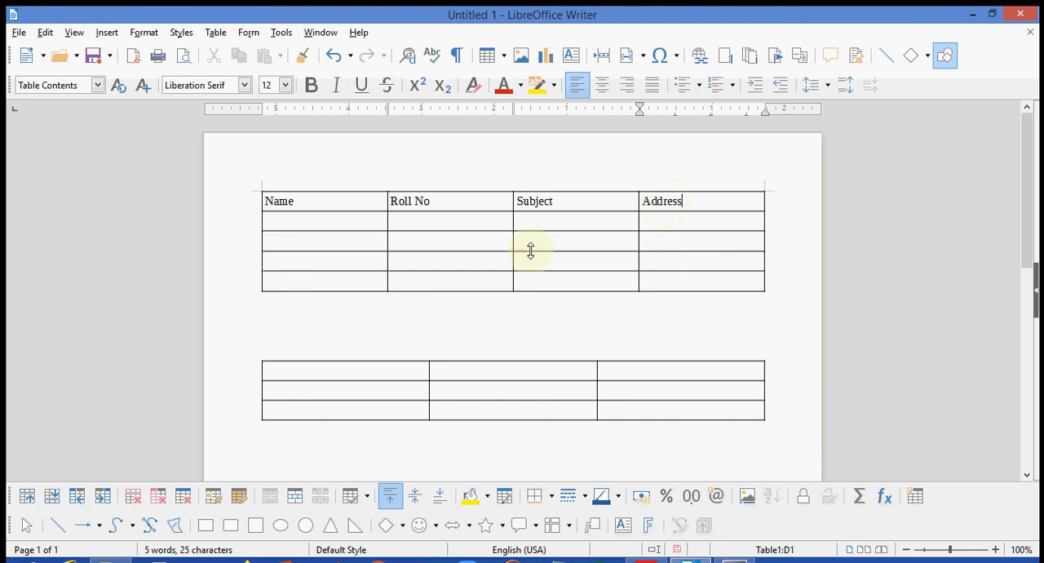
left_click(352, 224)
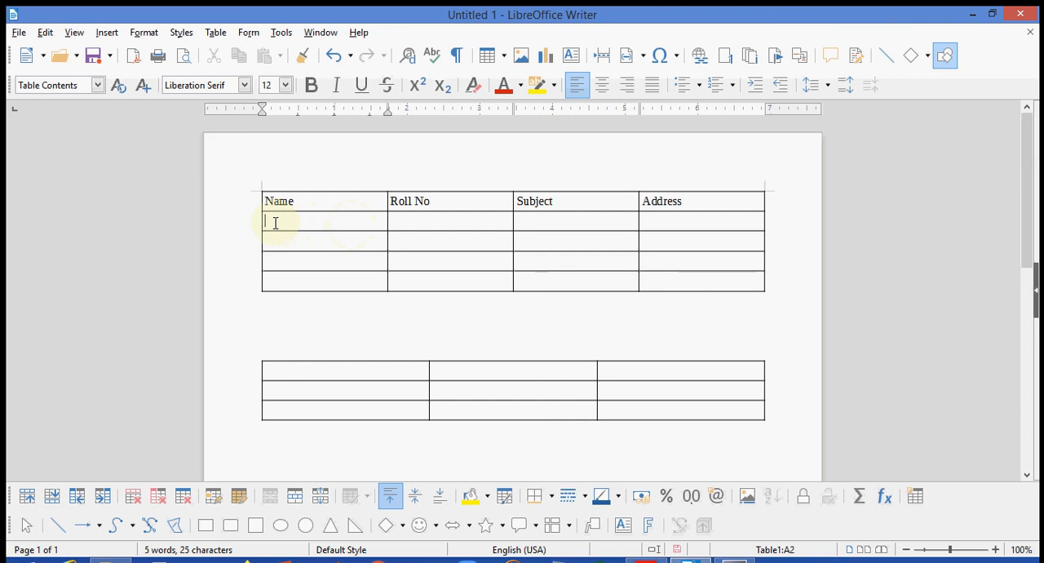
left_click(446, 224)
left_click(572, 227)
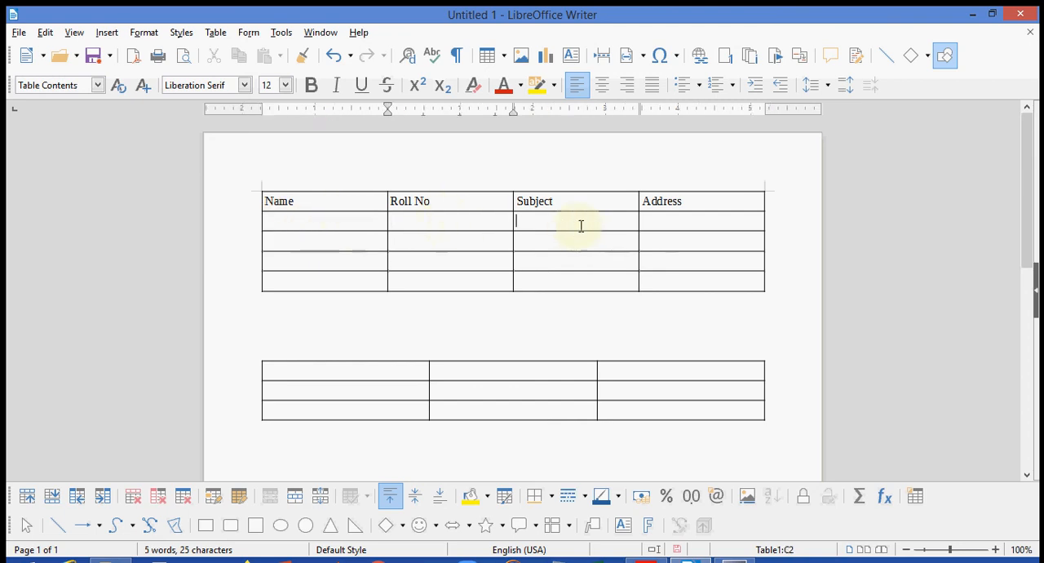
left_click(692, 220)
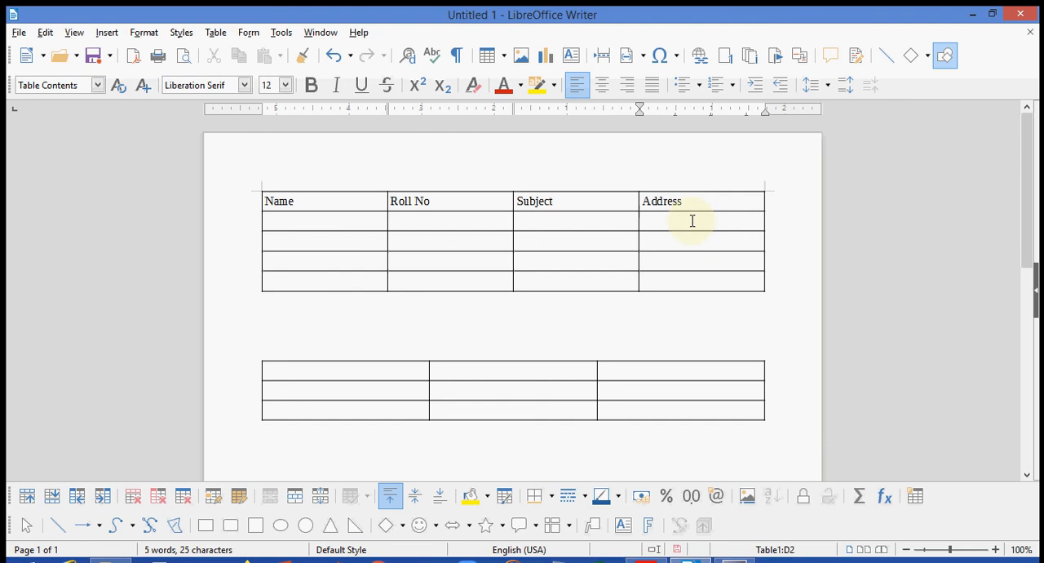
left_click(303, 220)
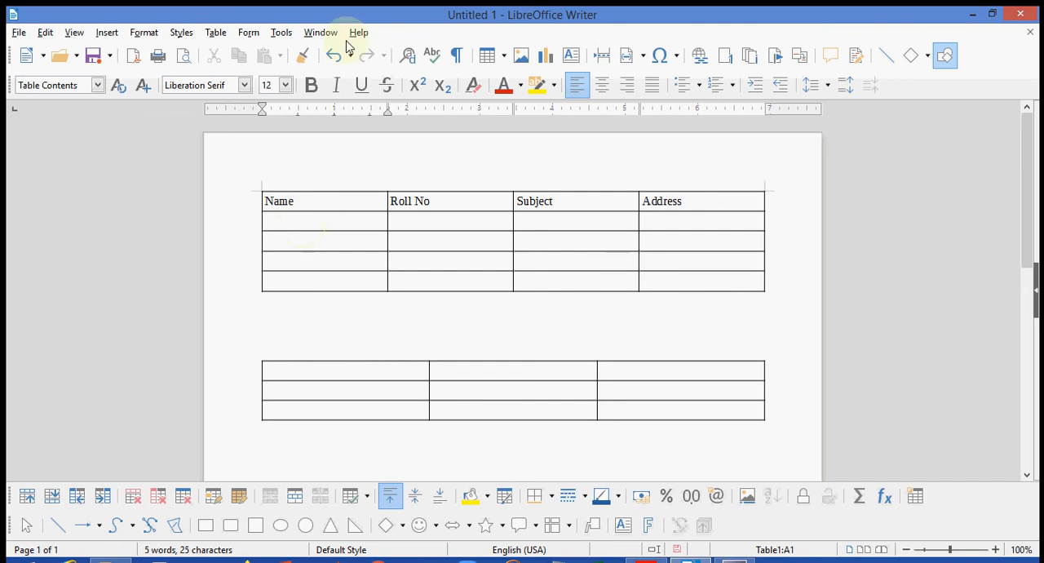
- Split the Name cell of the upper table vertically into 2 cells
left_click(227, 36)
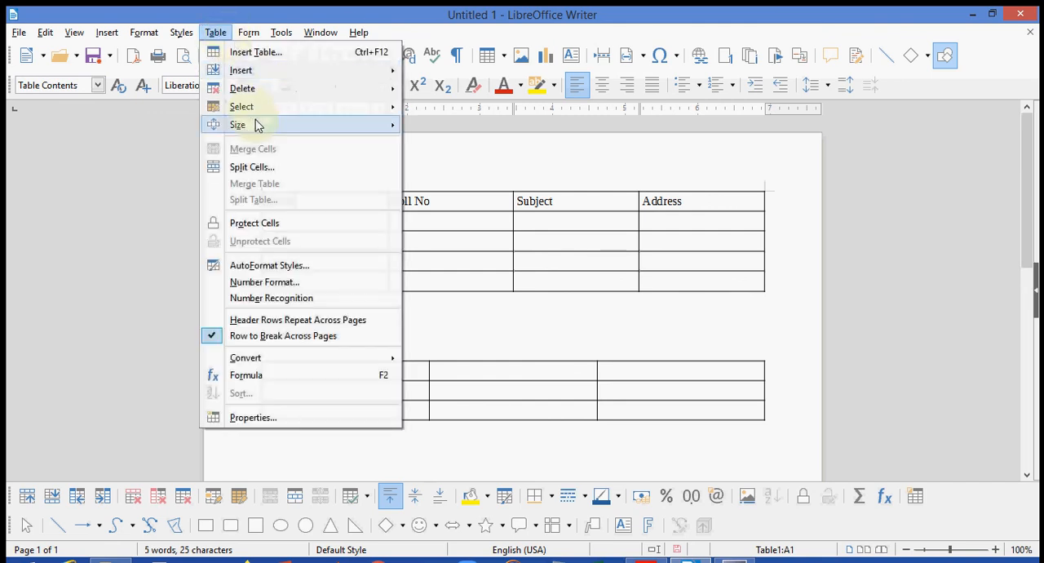
left_click(263, 168)
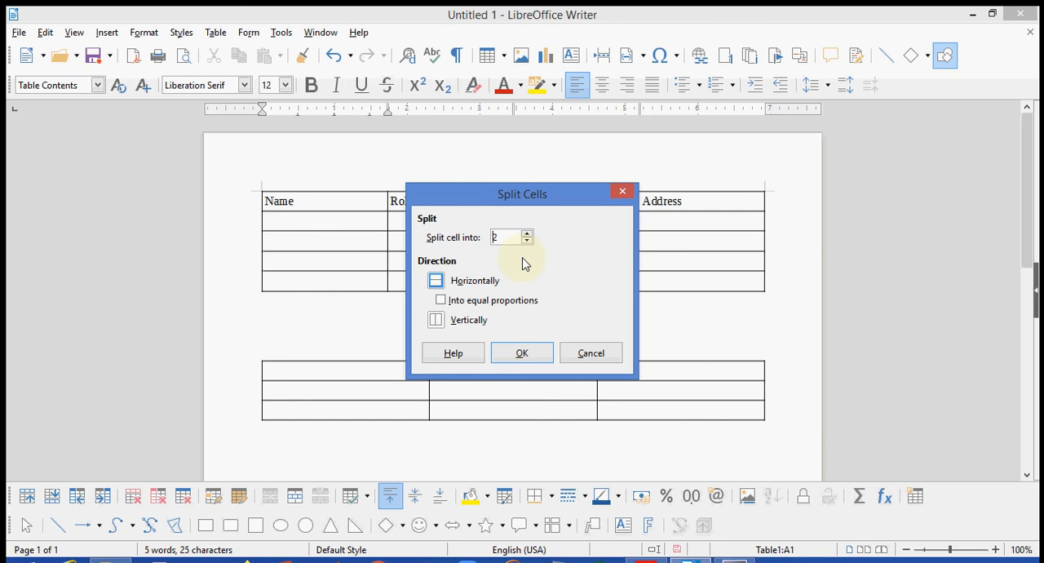
left_click(438, 322)
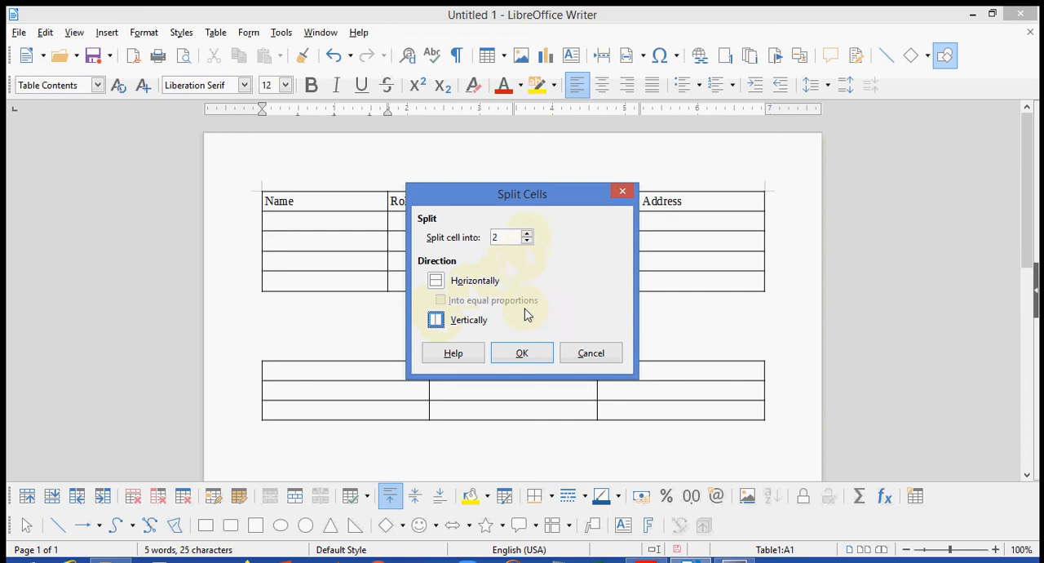
left_click(519, 354)
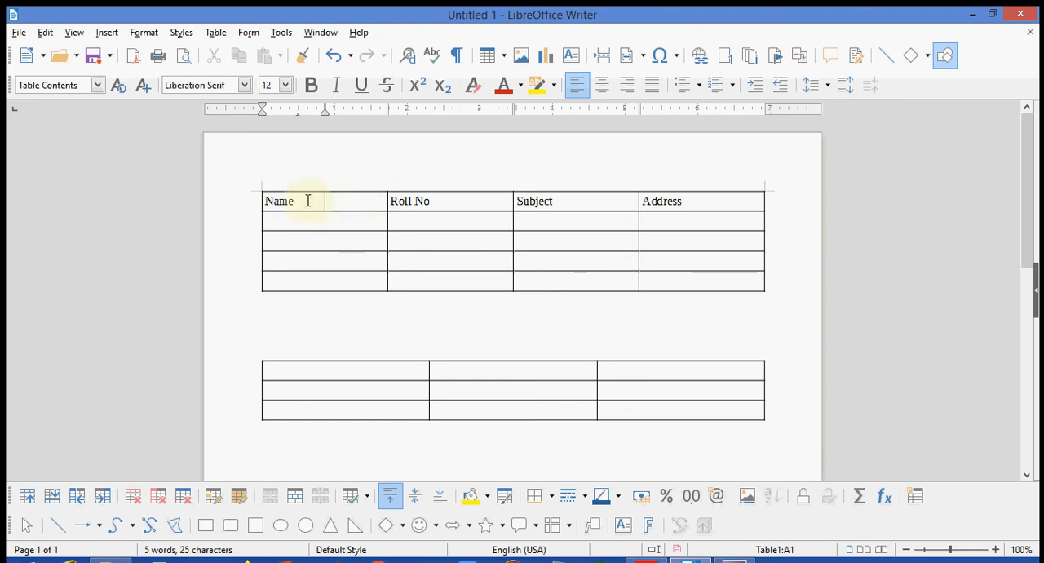
- Change the Name heading in the upper table's first cell to First Name
key("Left")
key("Left")
key("Left")
key("Left")
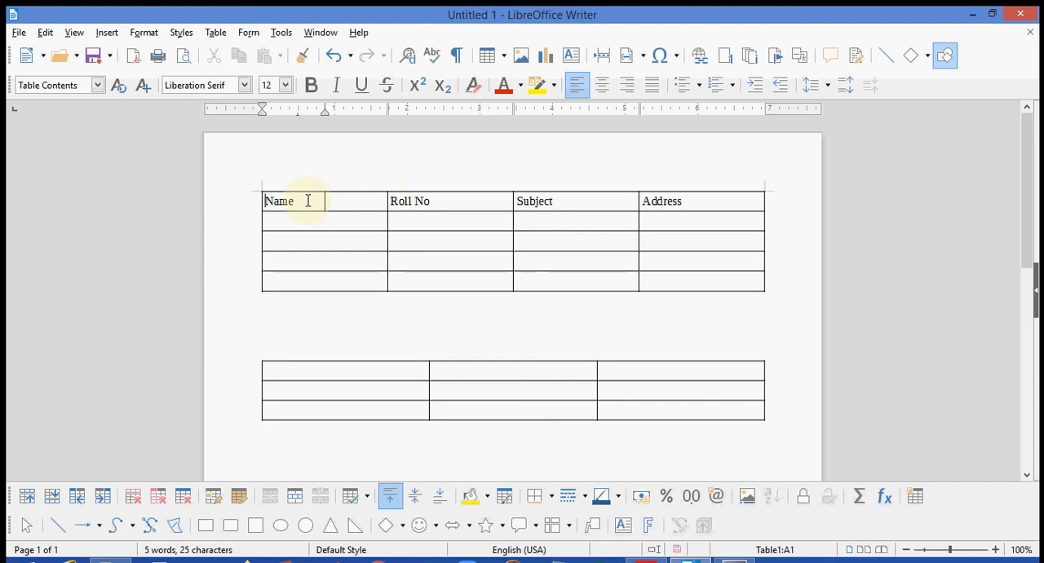
type("Fi")
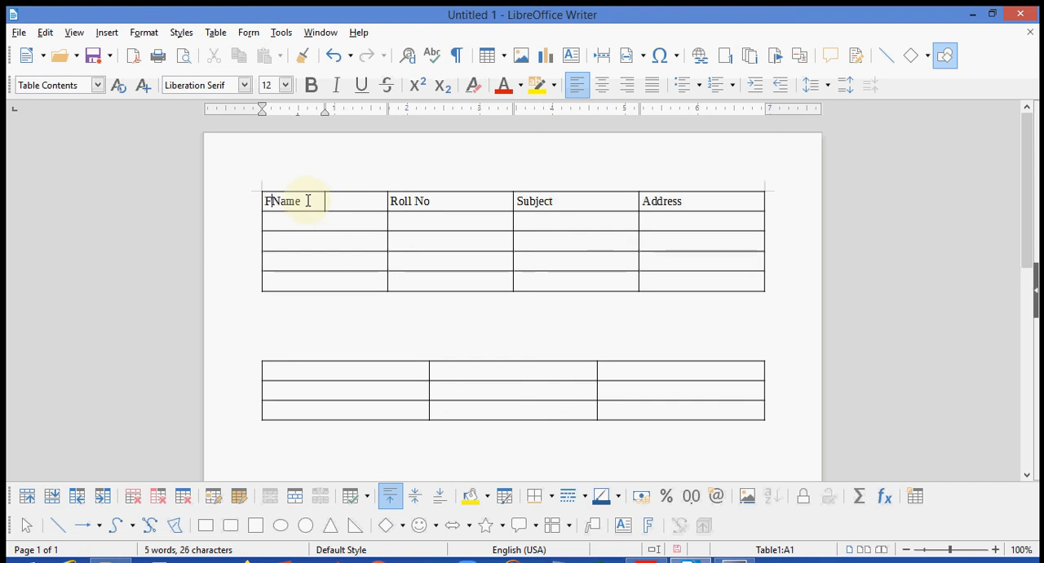
type("rst")
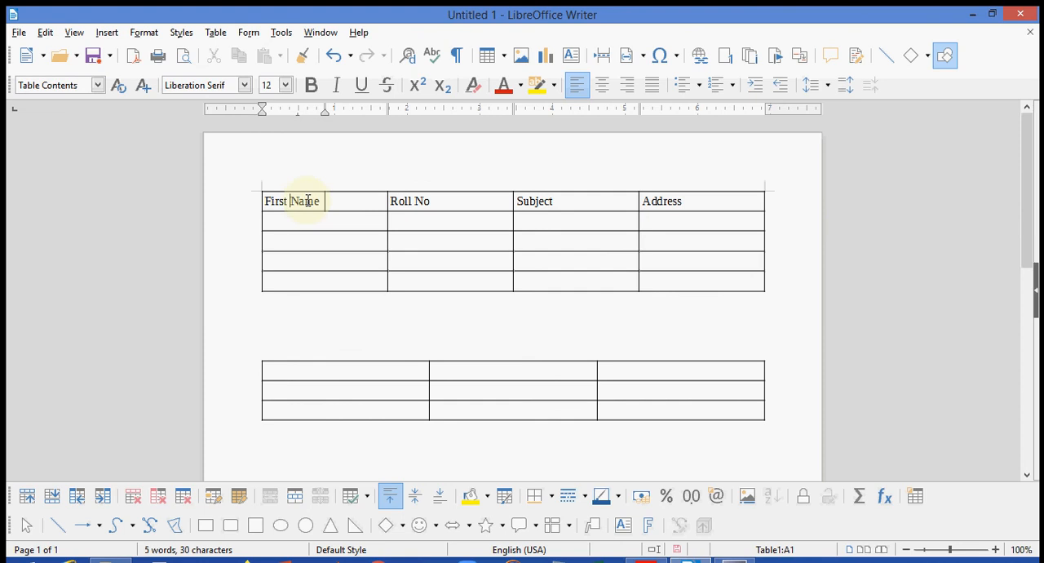
- Enter the heading Last name in the empty cell beside First Name
left_click(333, 202)
type("Last")
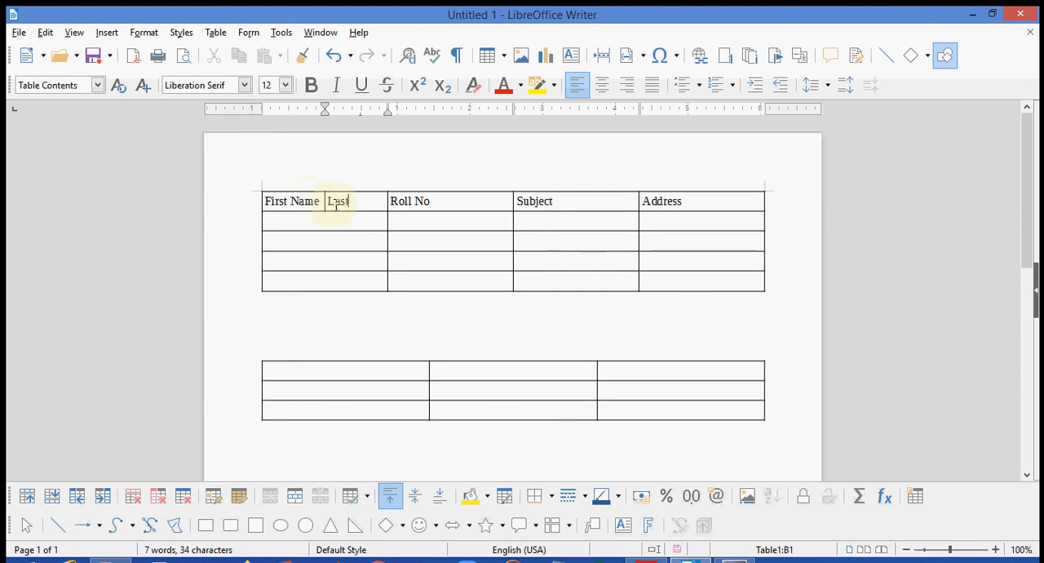
type(" nam")
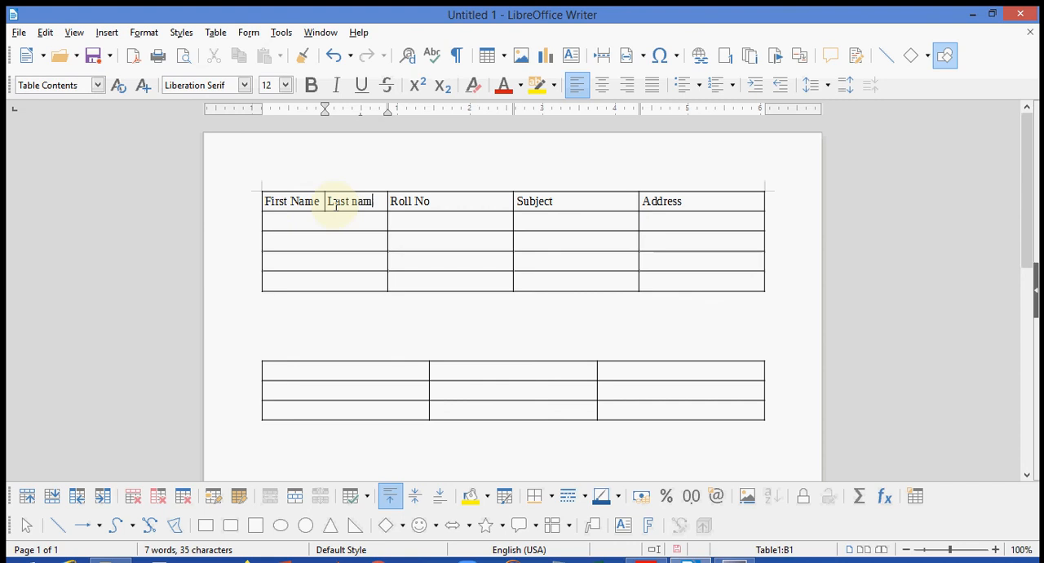
type("e")
left_click(356, 226)
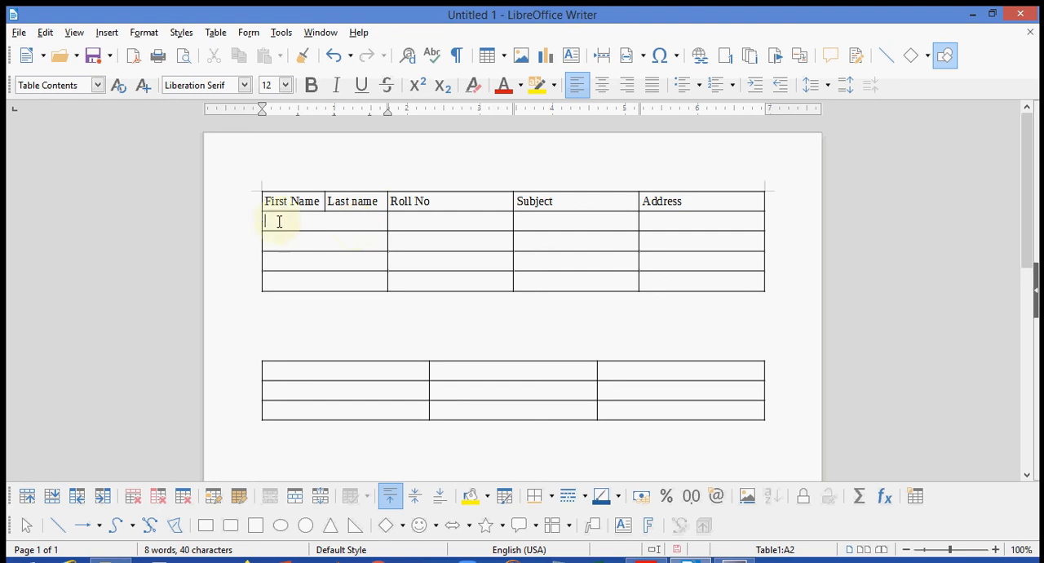
left_click_drag(278, 221, 340, 282)
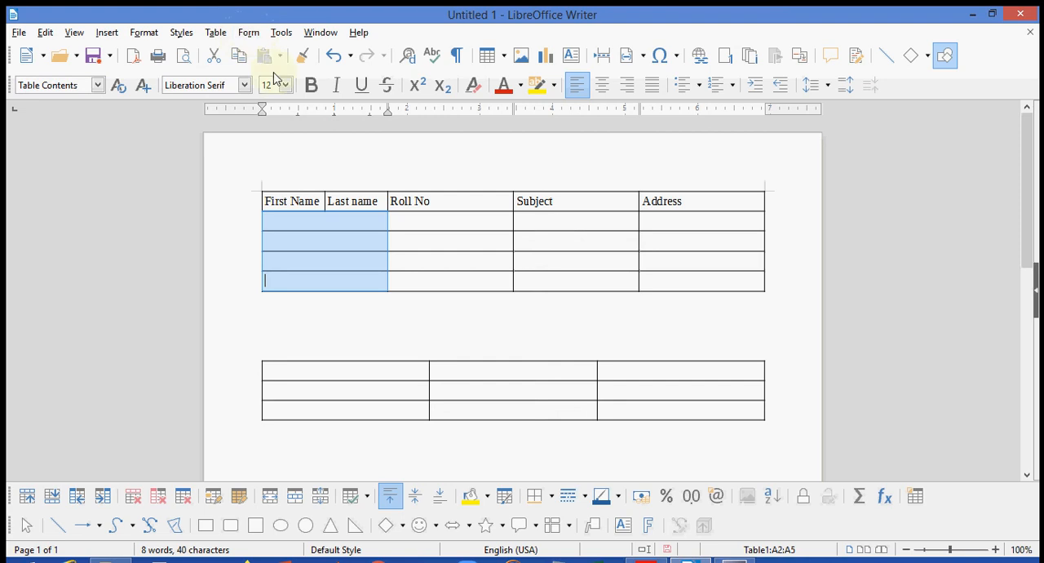
left_click(325, 227)
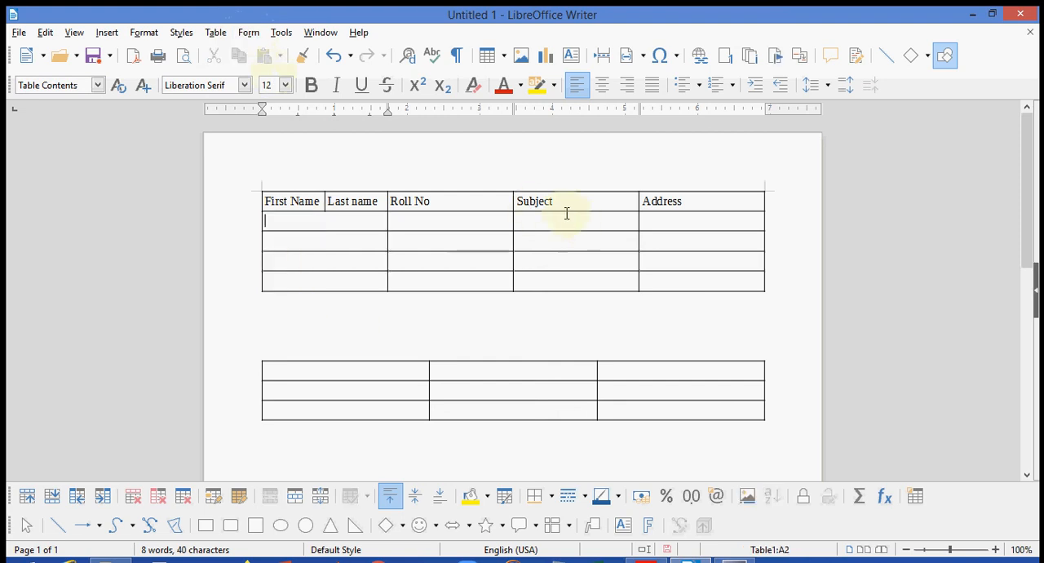
- Split the Subject cell of the upper table horizontally into 3 cells
left_click(556, 204)
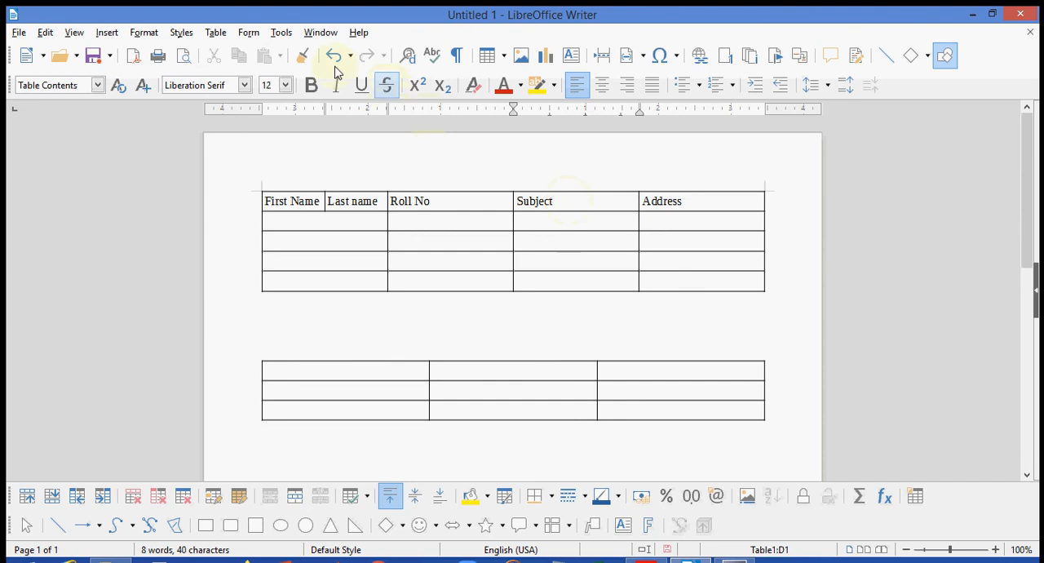
left_click(216, 33)
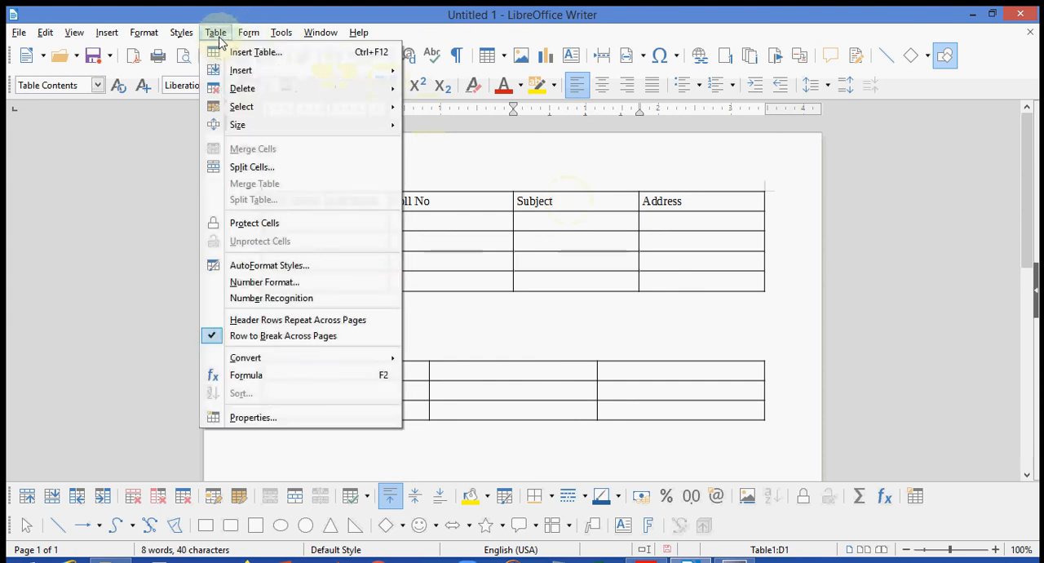
left_click(253, 167)
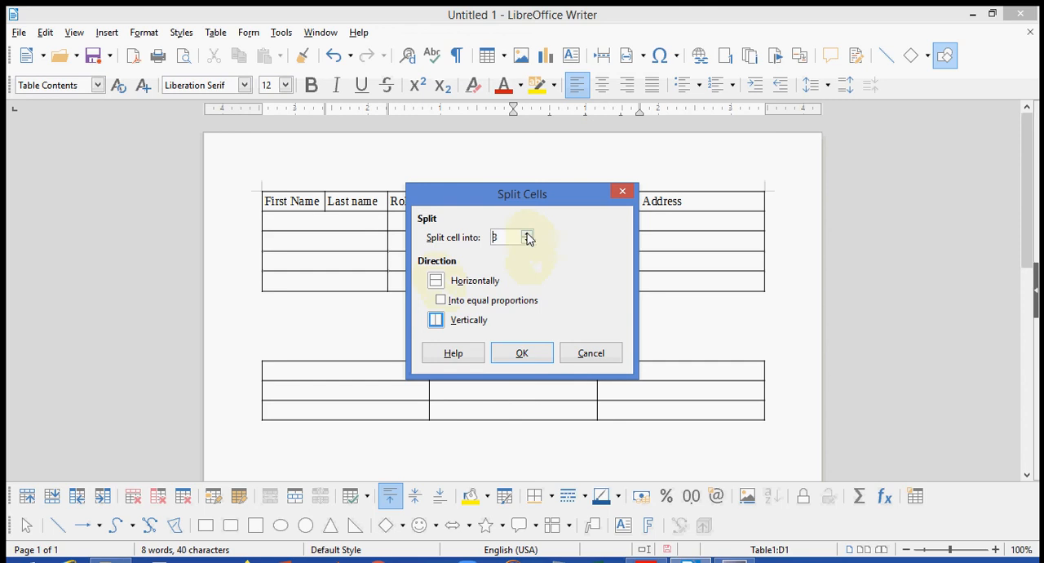
left_click(438, 282)
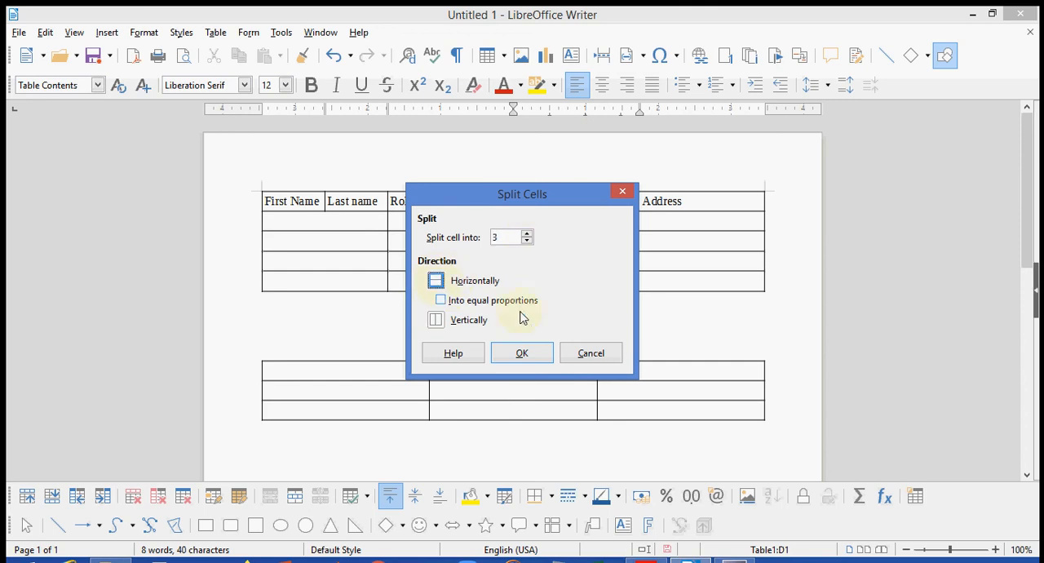
left_click(522, 352)
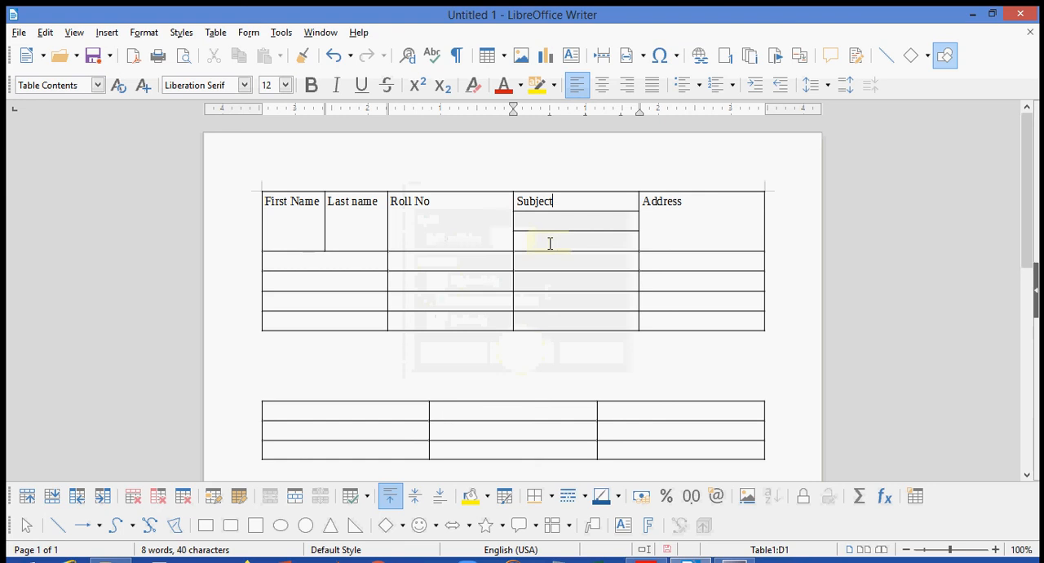
- Change the Subject heading in the uppermost of the three split cells to Subject 1
key("Tab")
type("1")
left_click(565, 201)
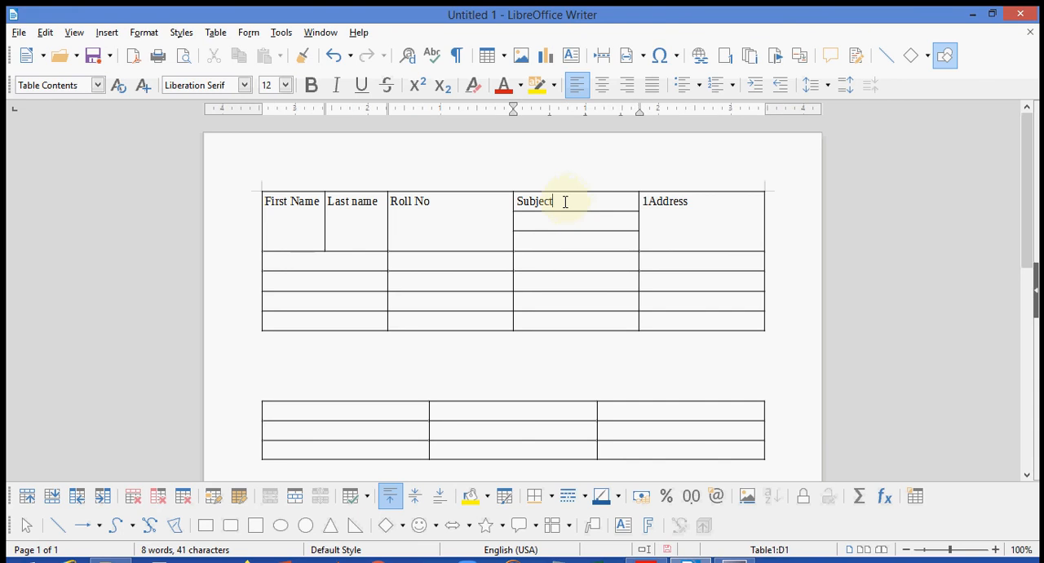
type("1")
left_click(532, 219)
- Copy the text Subject 1 into the two empty split cells below it
left_click_drag(517, 204, 576, 203)
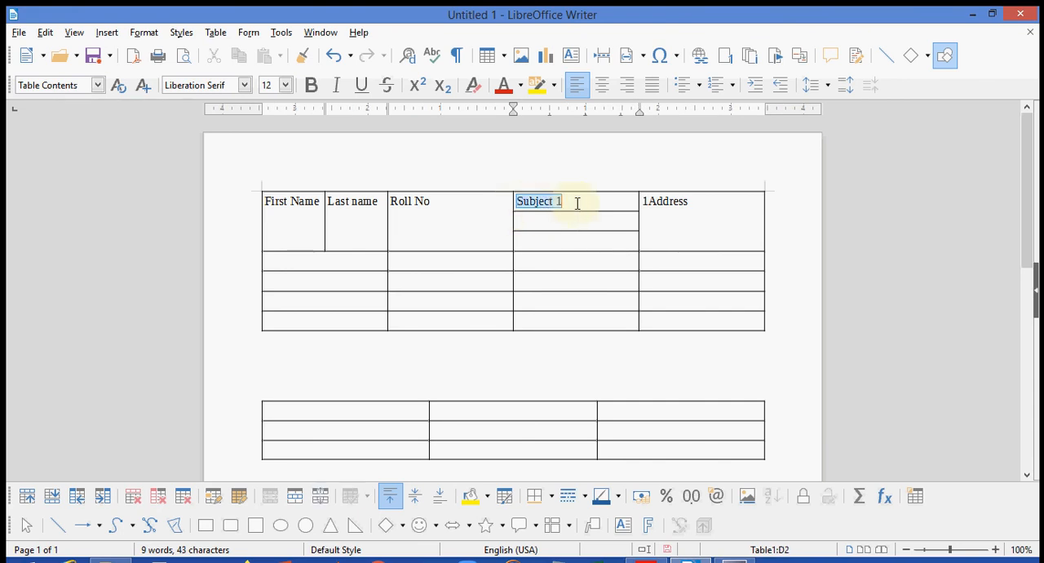
key("ctrl+c")
left_click(545, 220)
key("ctrl+v")
left_click(525, 239)
key("ctrl+v")
- Renumber the two copied headings as Subject 2 and Subject 3
left_click(559, 220)
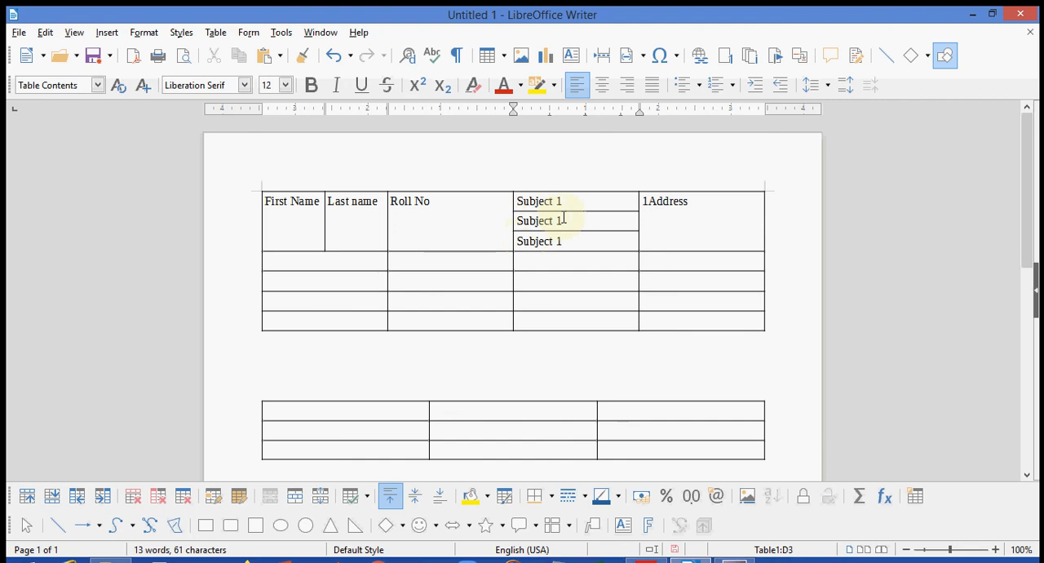
key("BackSpace")
type("2")
key("BackSpace")
type("3")
left_click(566, 283)
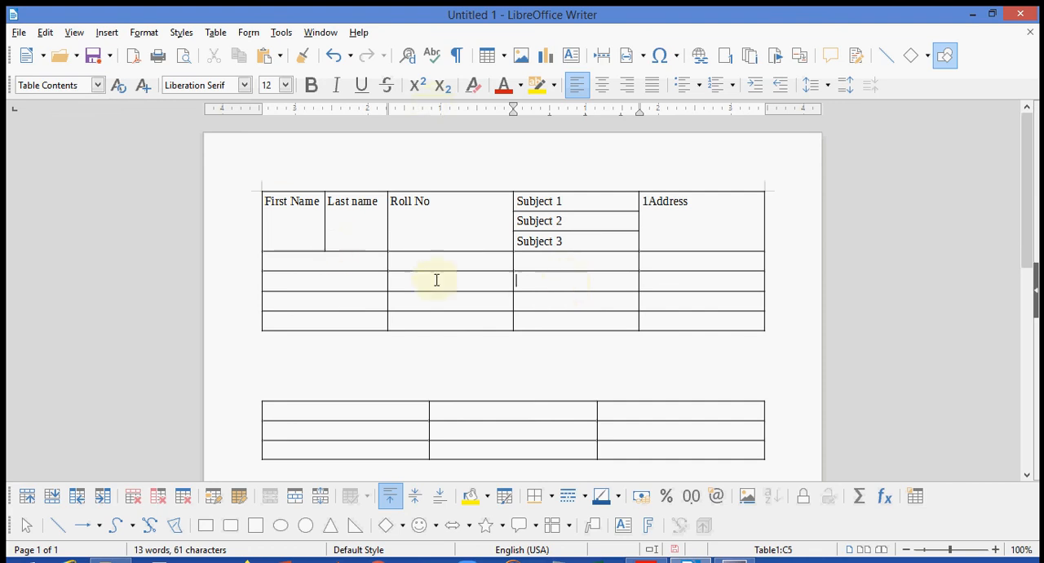
- Merge the first-column cells of the two rows directly below the upper table's heading row
left_click(419, 260)
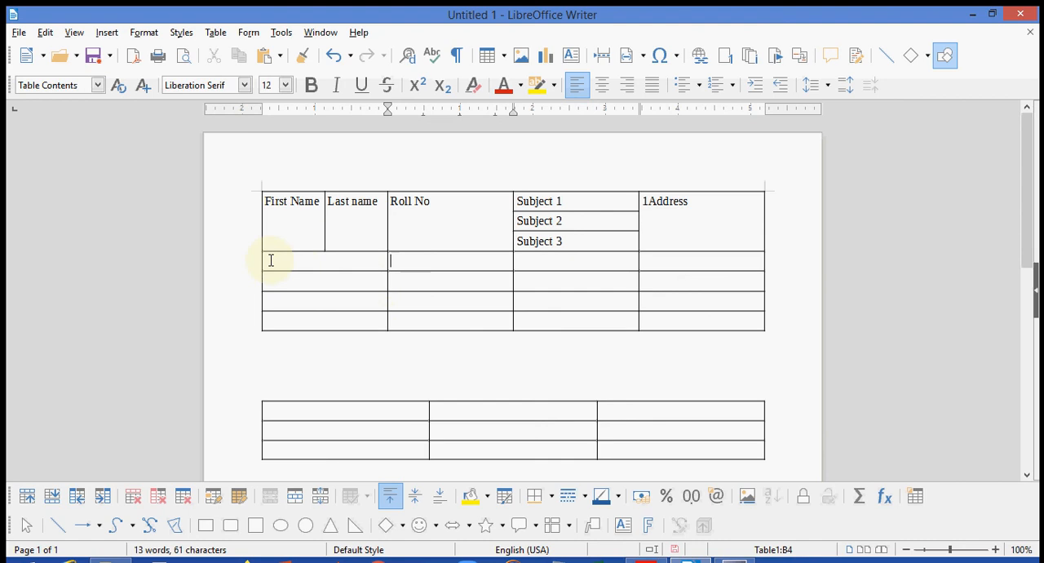
left_click_drag(270, 260, 374, 291)
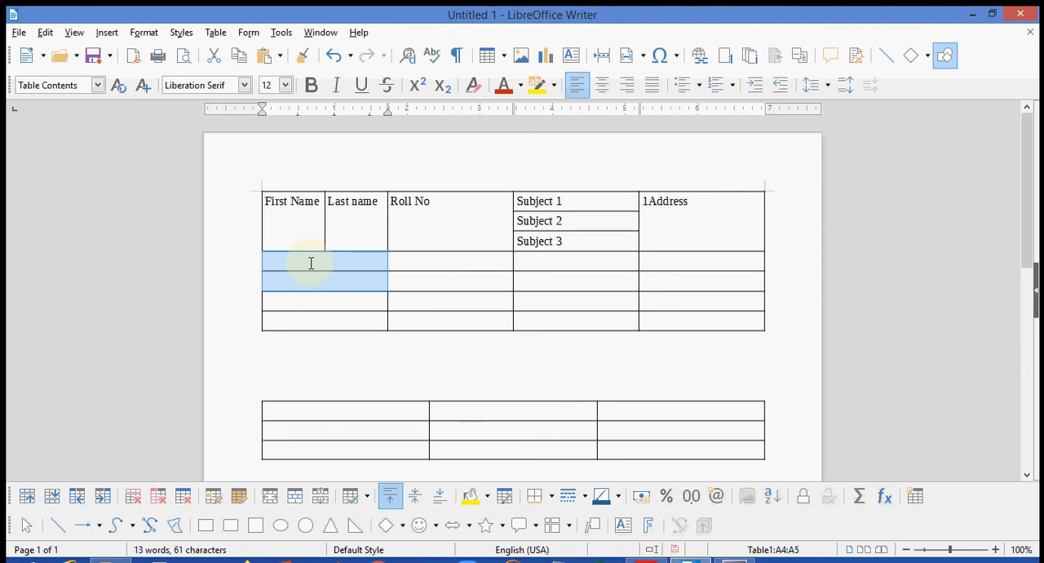
left_click(215, 33)
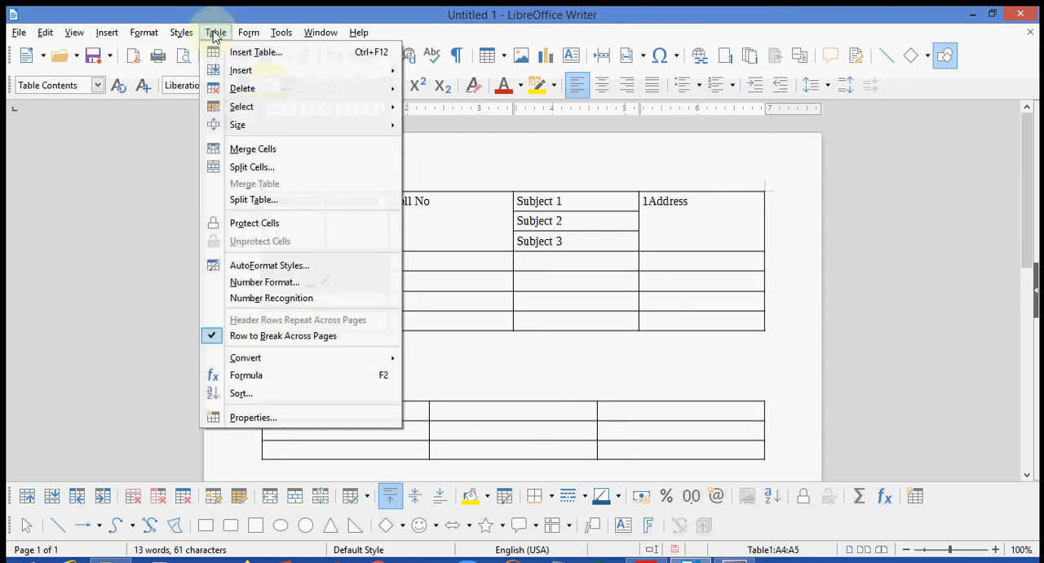
left_click(266, 150)
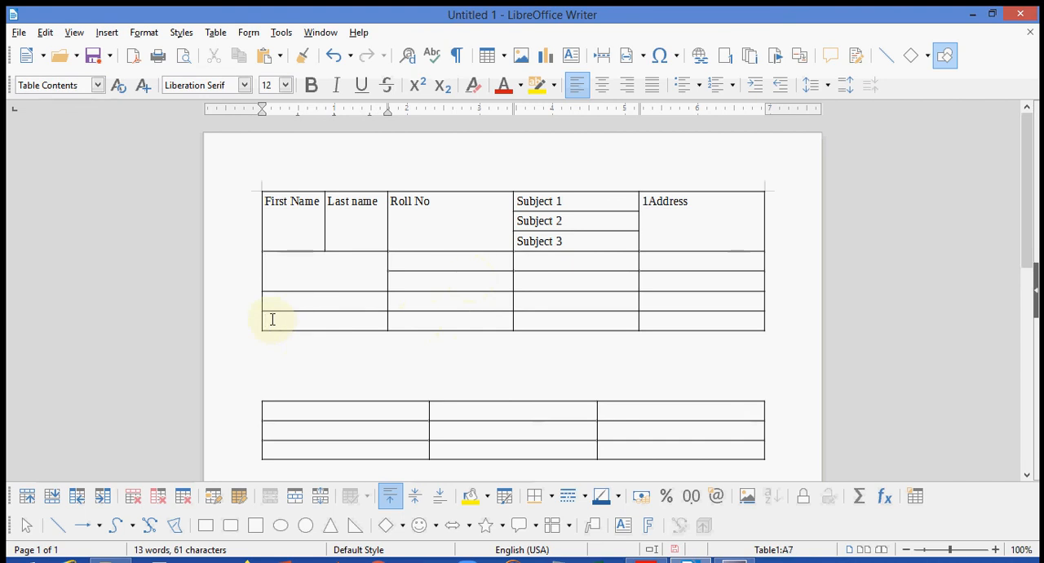
left_click(219, 37)
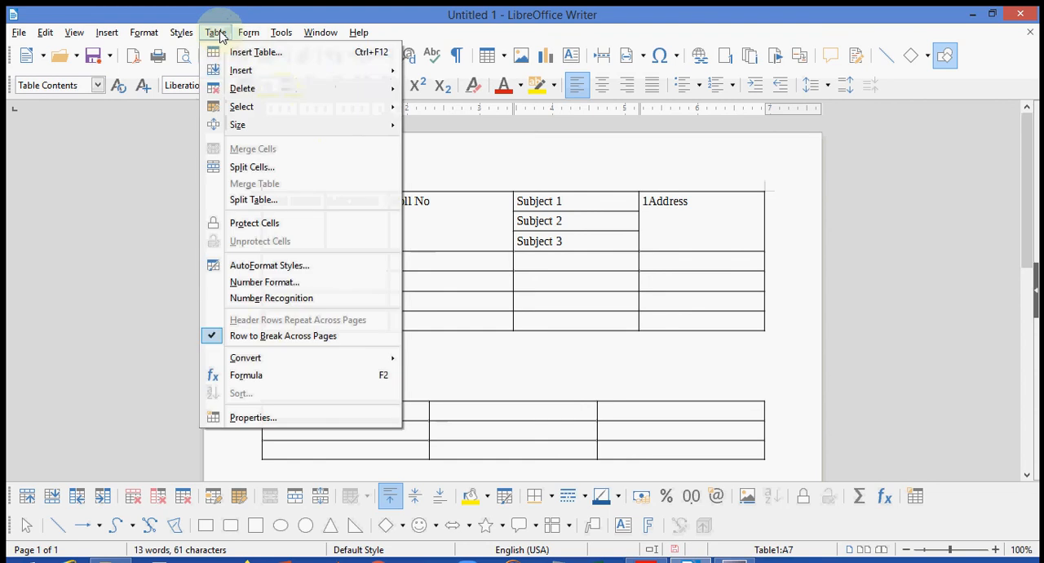
mouse_move(246, 74)
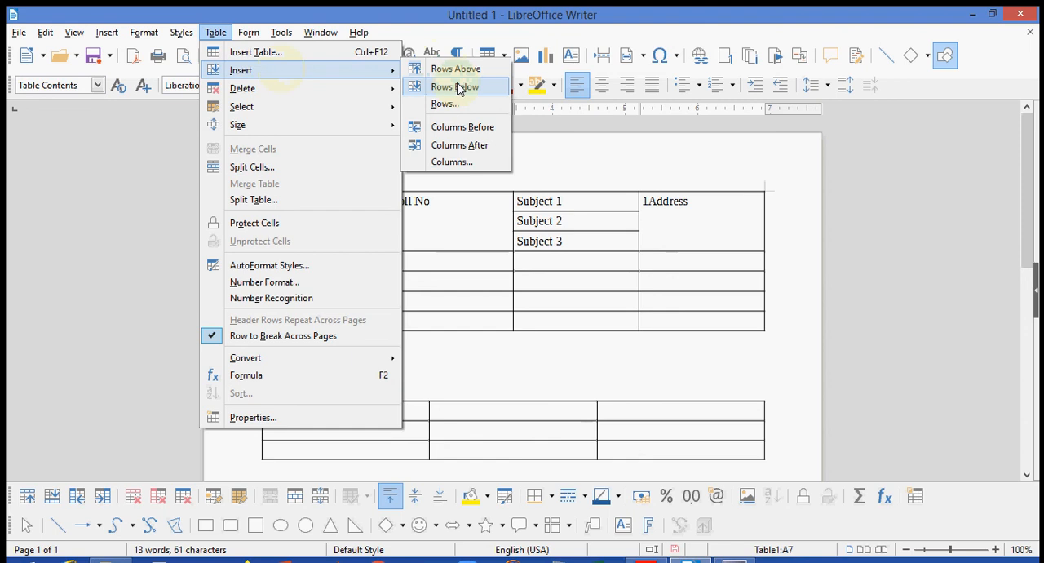
left_click(456, 357)
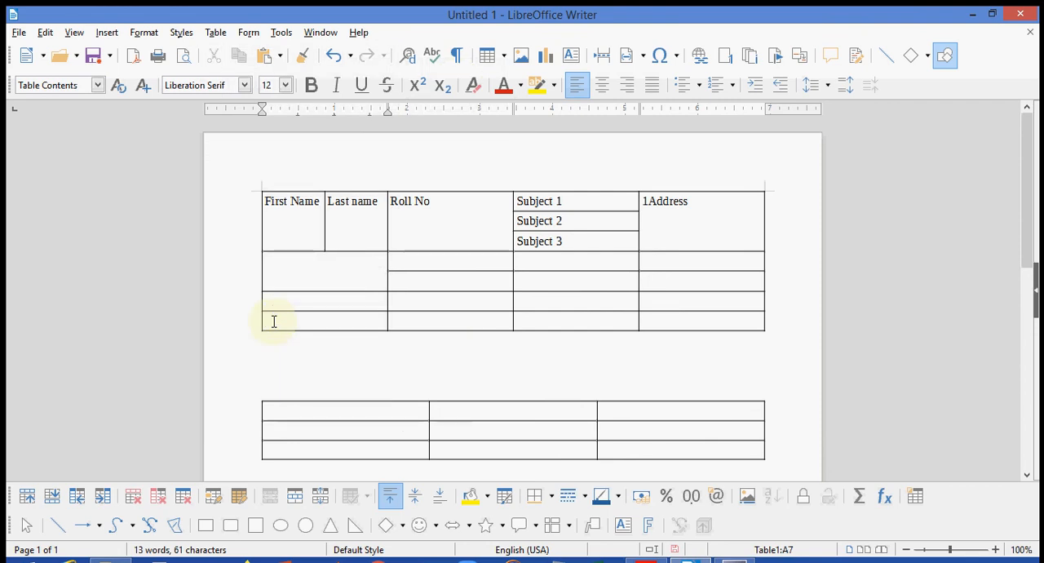
- Insert a row below the upper table's last row and enter apple in the first-column cell beneath the merged cell
left_click(215, 34)
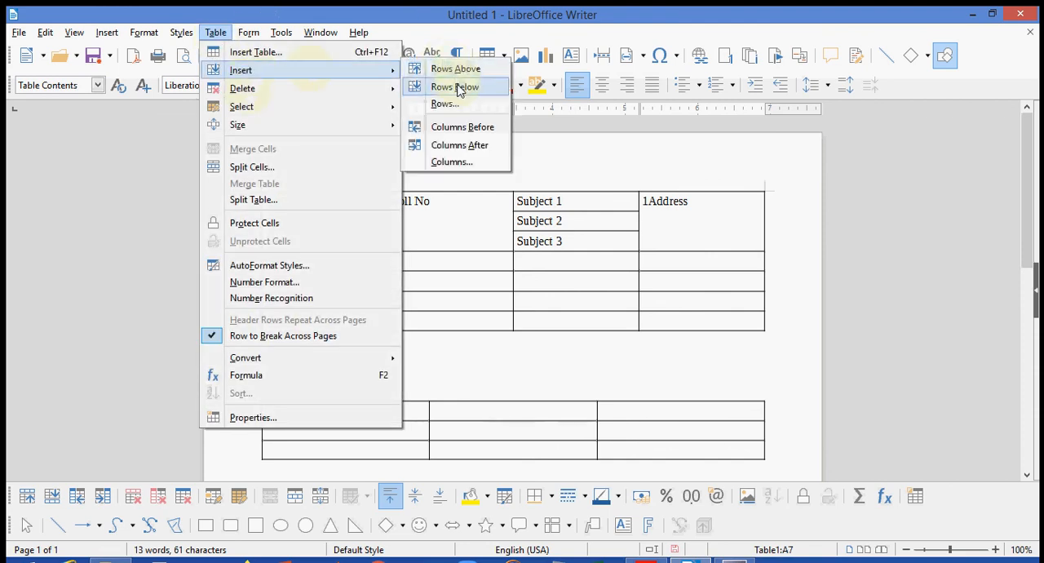
left_click(456, 87)
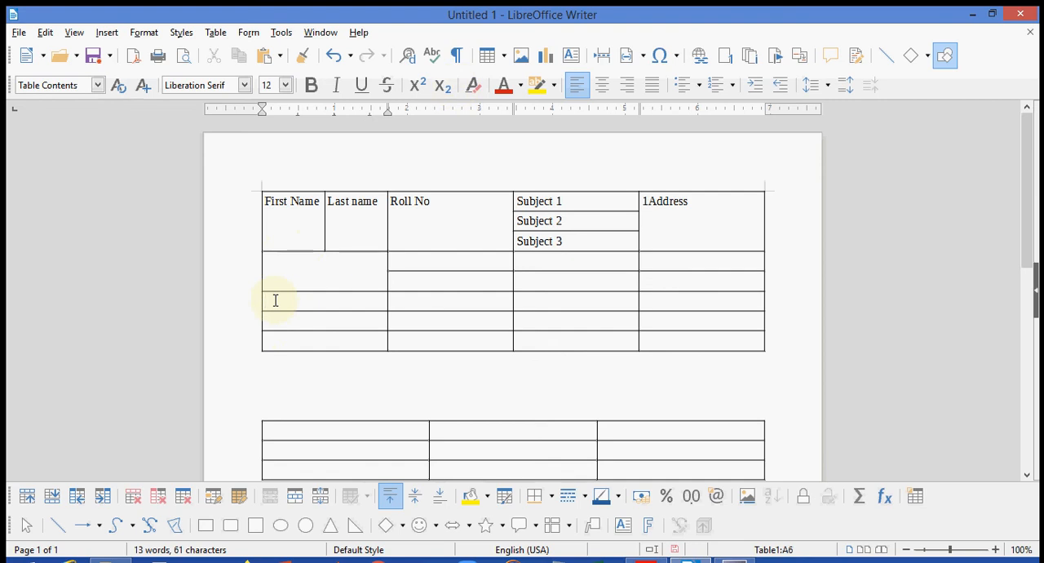
type("apple")
- Insert a row above the row that directly follows the apple row in the upper table
left_click(216, 33)
mouse_move(256, 74)
left_click(469, 71)
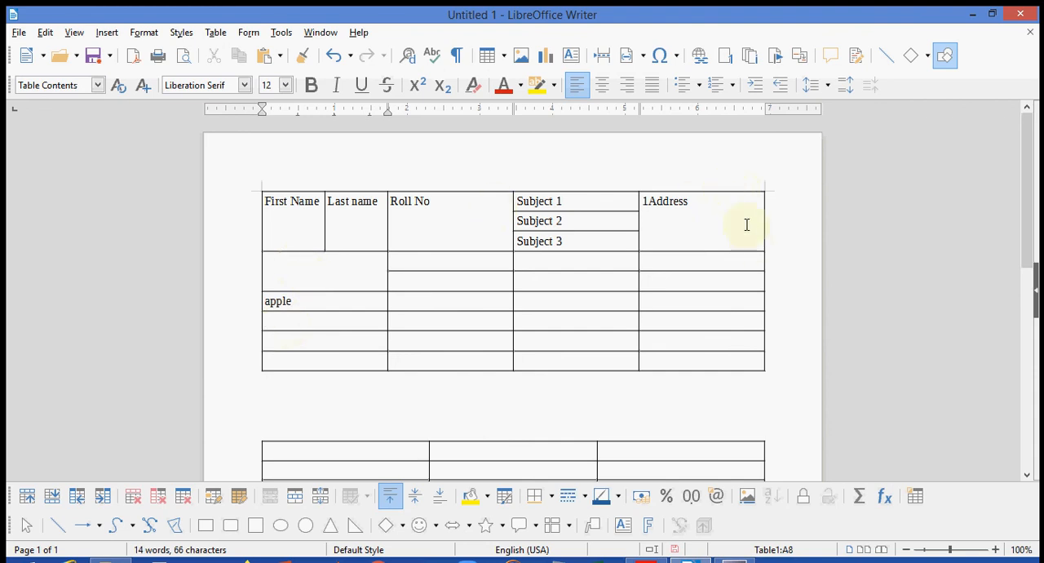
- Insert a column before the Roll No column of the upper table
left_click(747, 224)
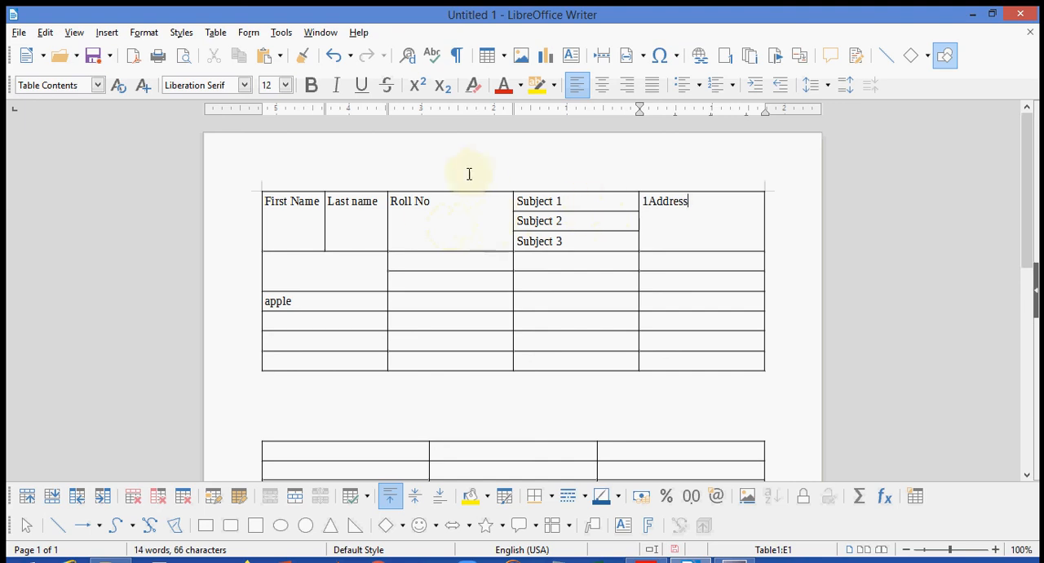
left_click(508, 209)
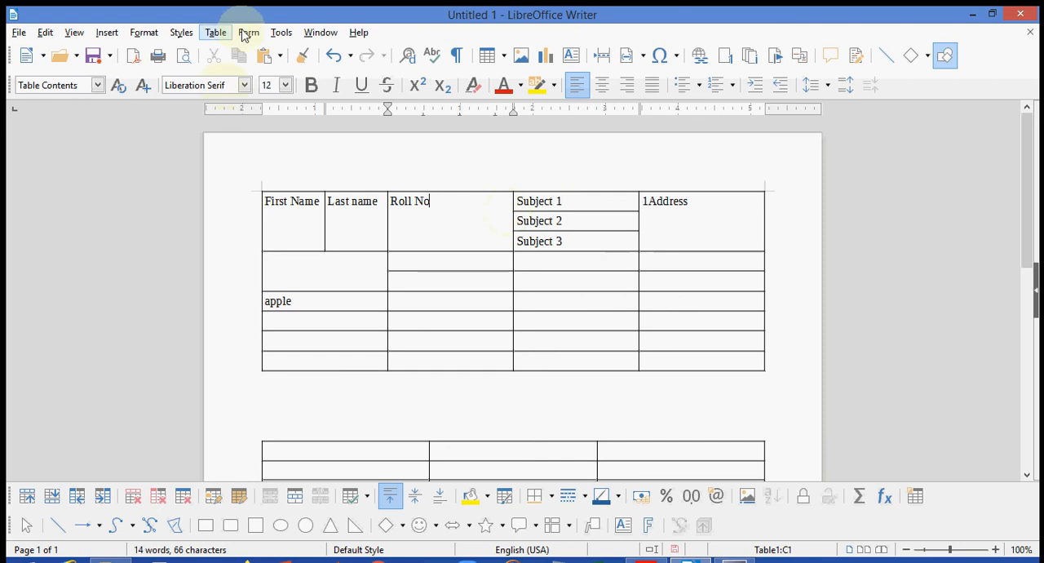
left_click(217, 34)
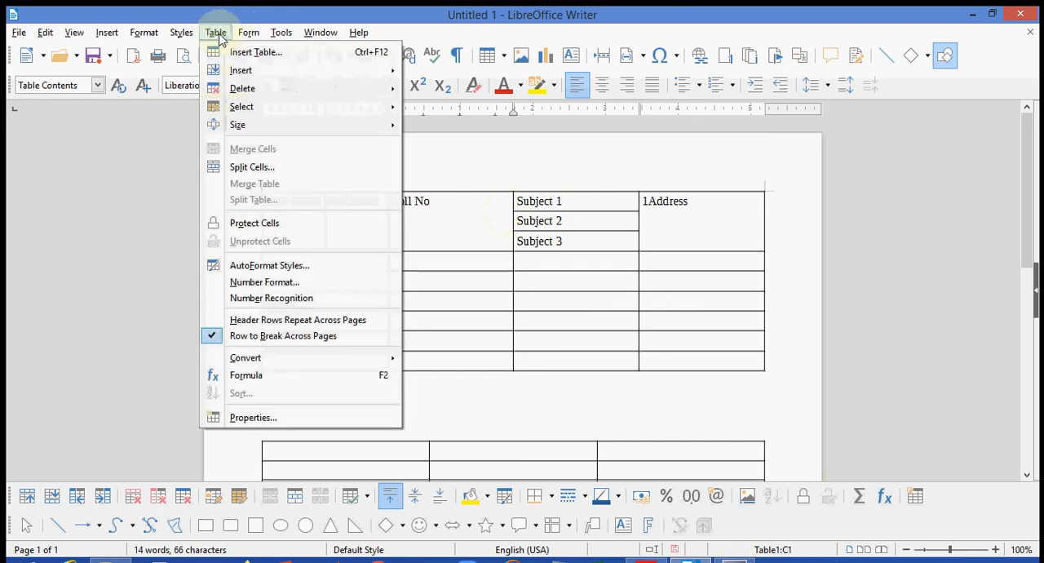
mouse_move(242, 72)
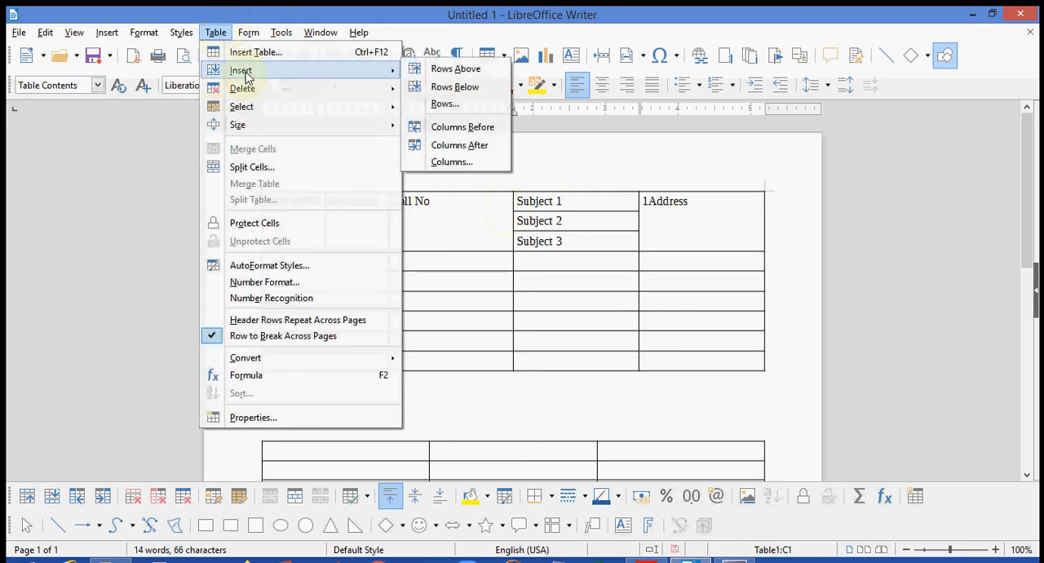
left_click(473, 127)
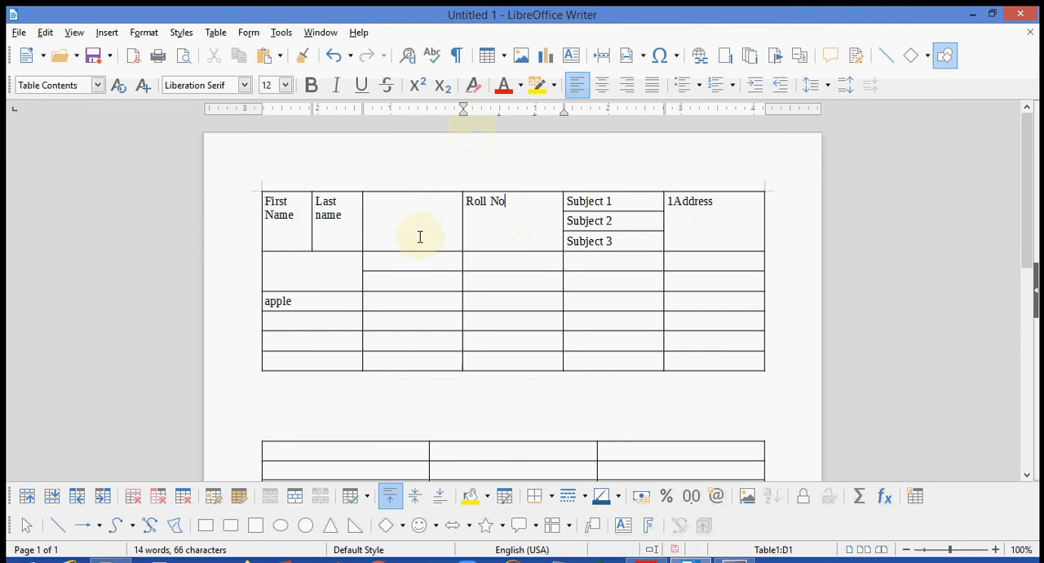
- Insert a column after the Roll No column of the upper table
left_click(217, 34)
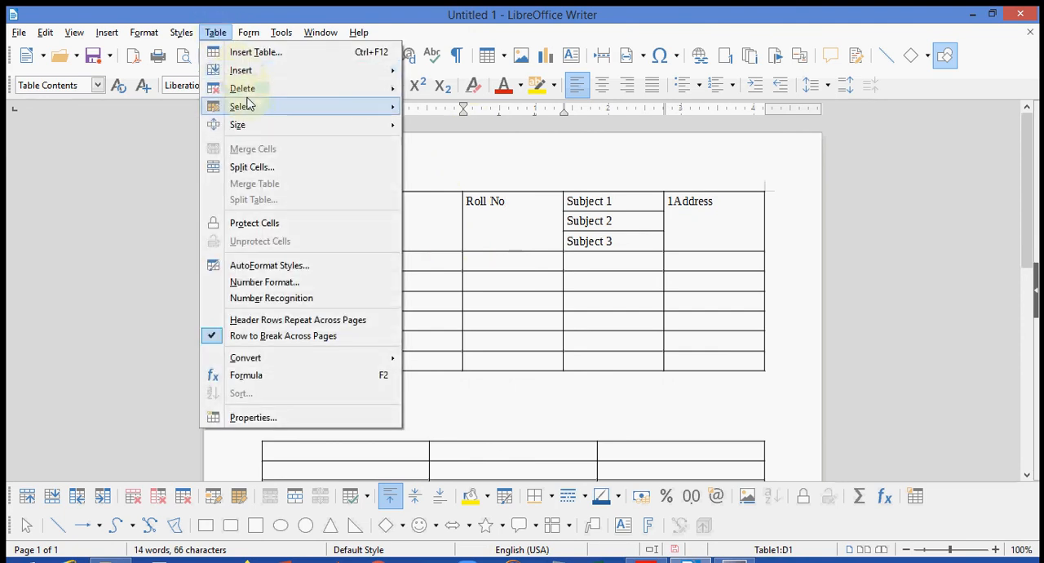
mouse_move(253, 107)
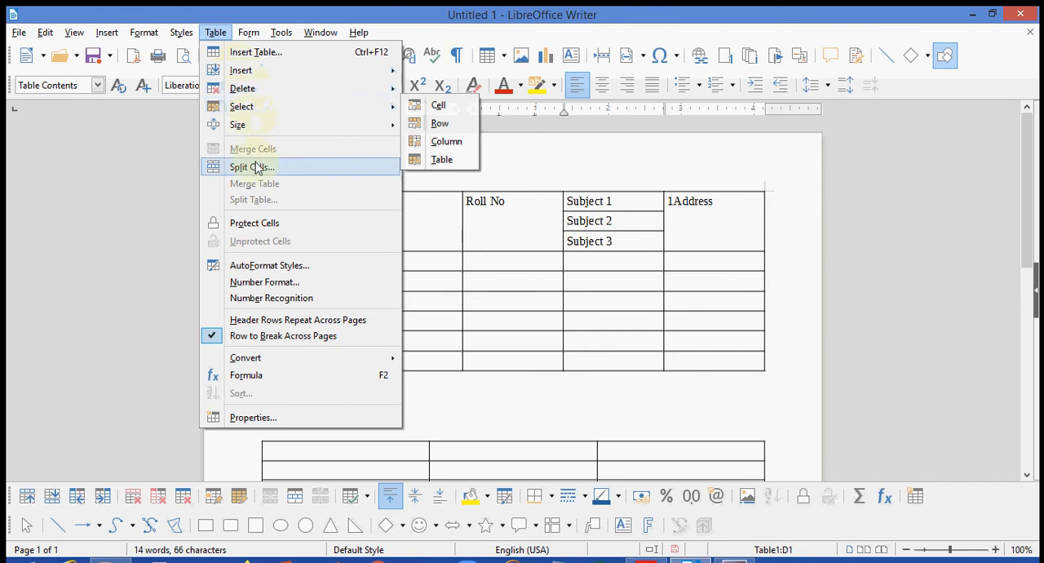
mouse_move(255, 75)
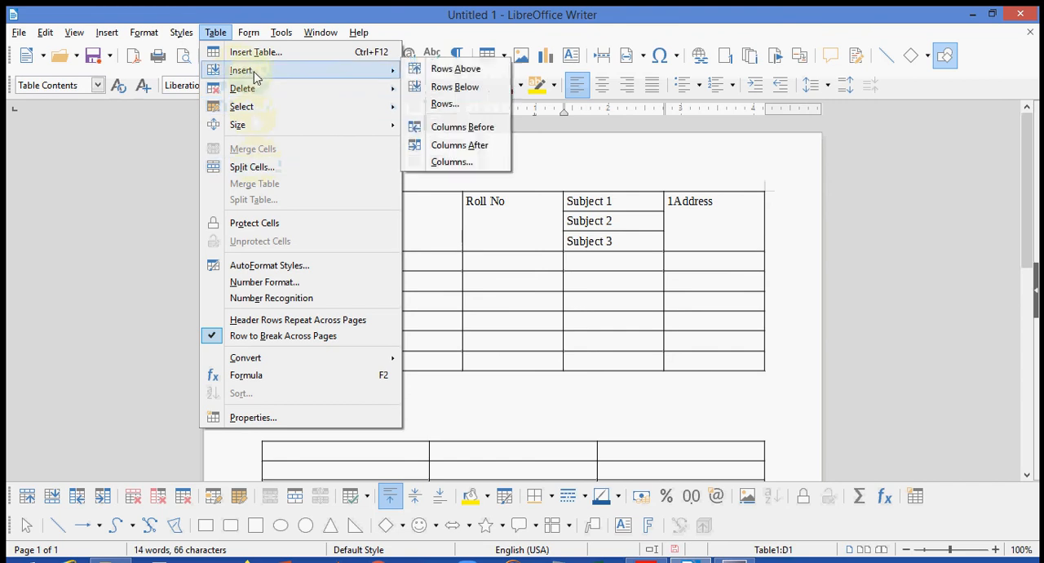
left_click(475, 148)
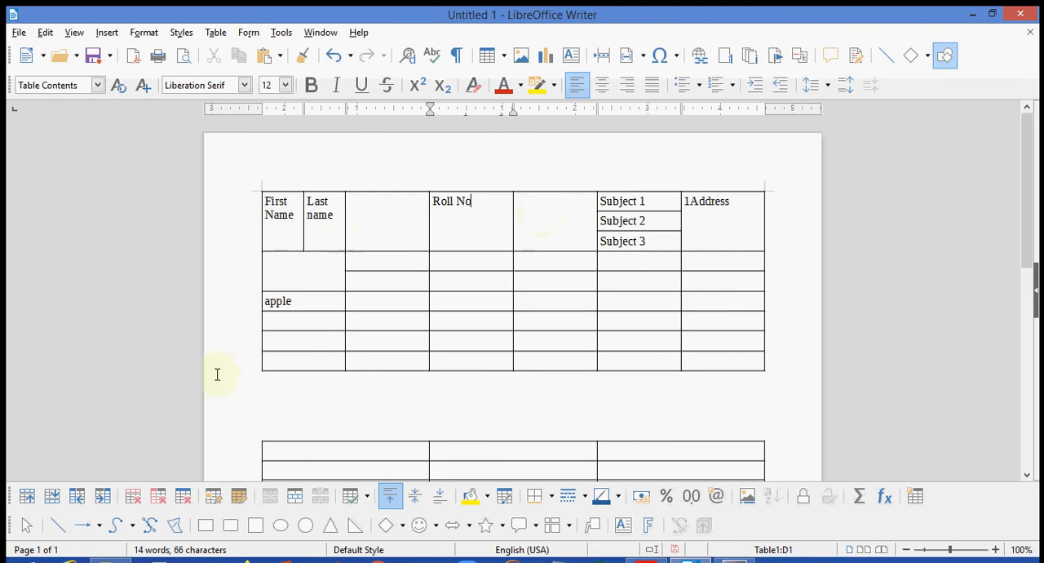
- Delete the second-to-last row of the upper table
left_click_drag(261, 364, 264, 361)
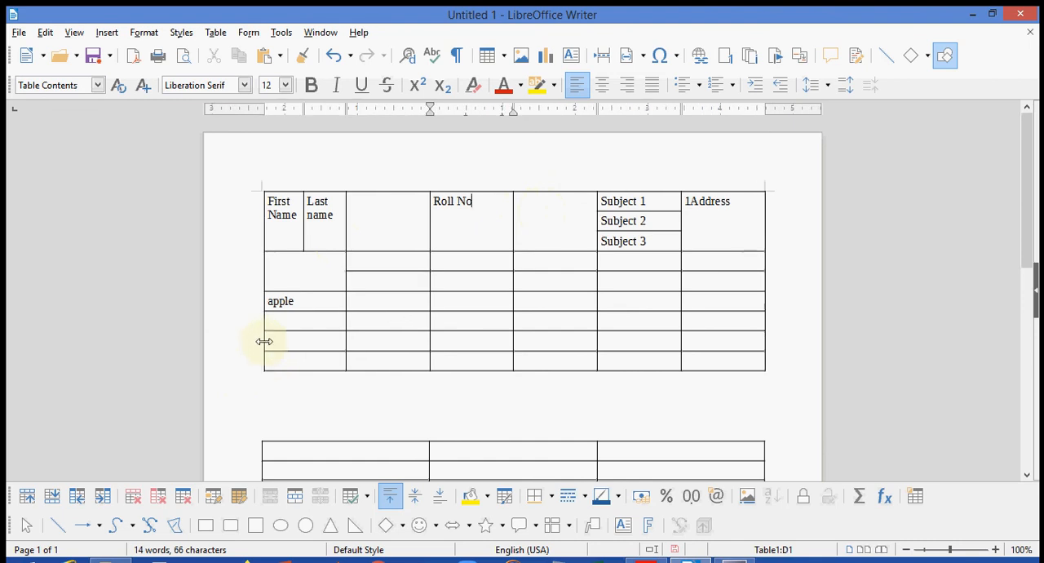
left_click(269, 340)
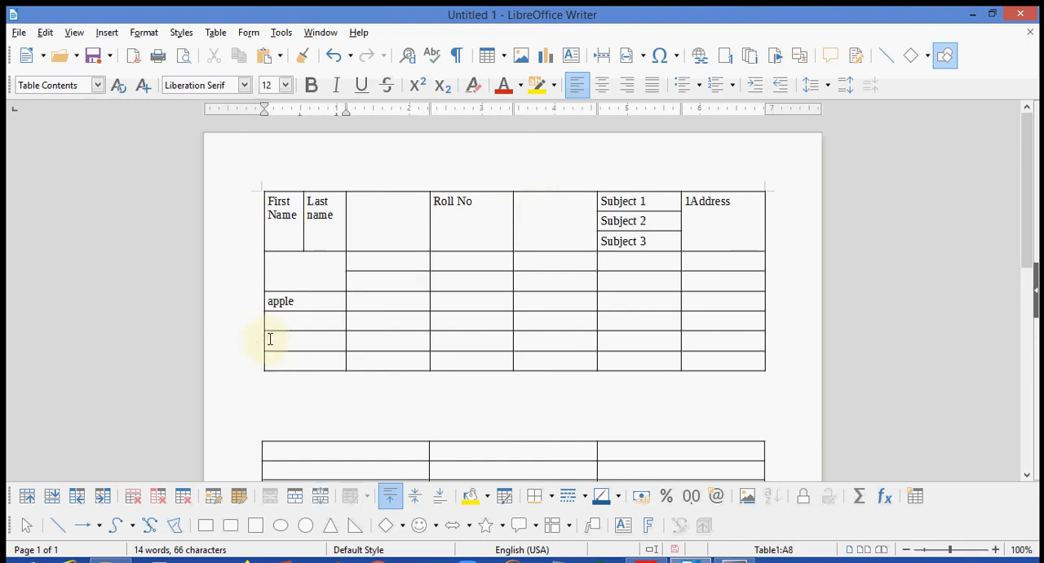
left_click_drag(269, 339, 720, 341)
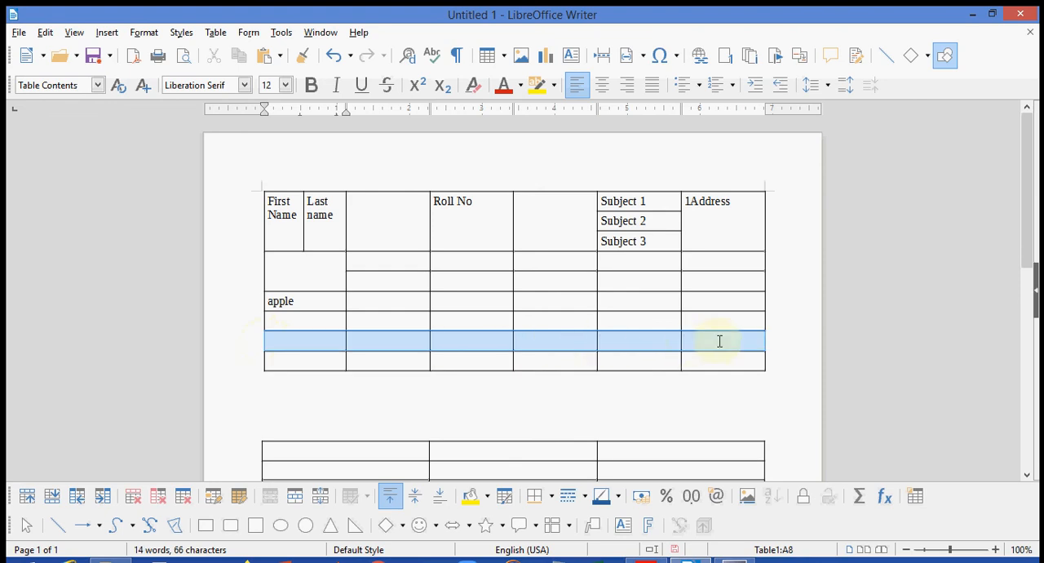
left_click(216, 32)
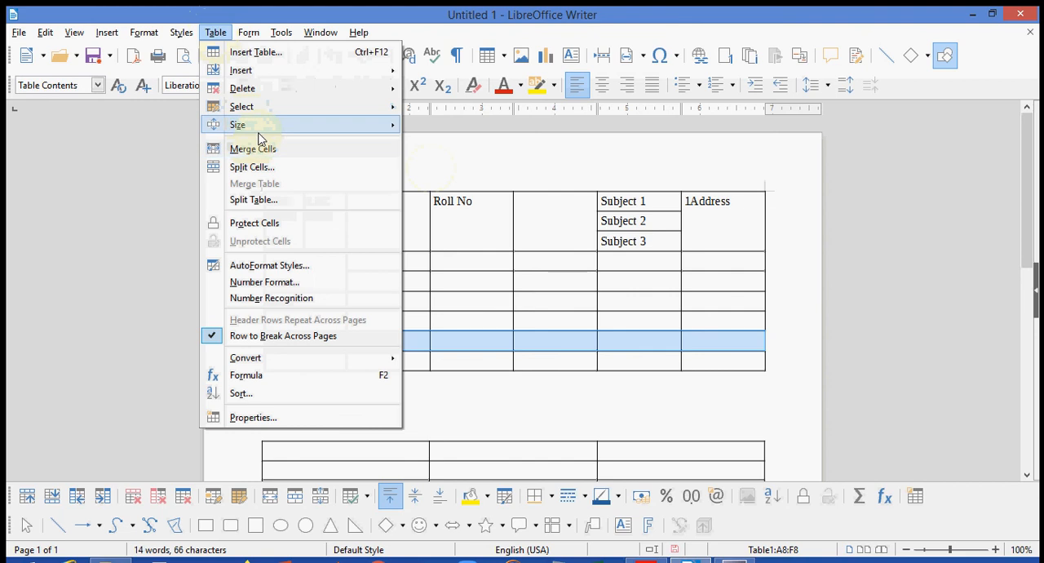
mouse_move(275, 89)
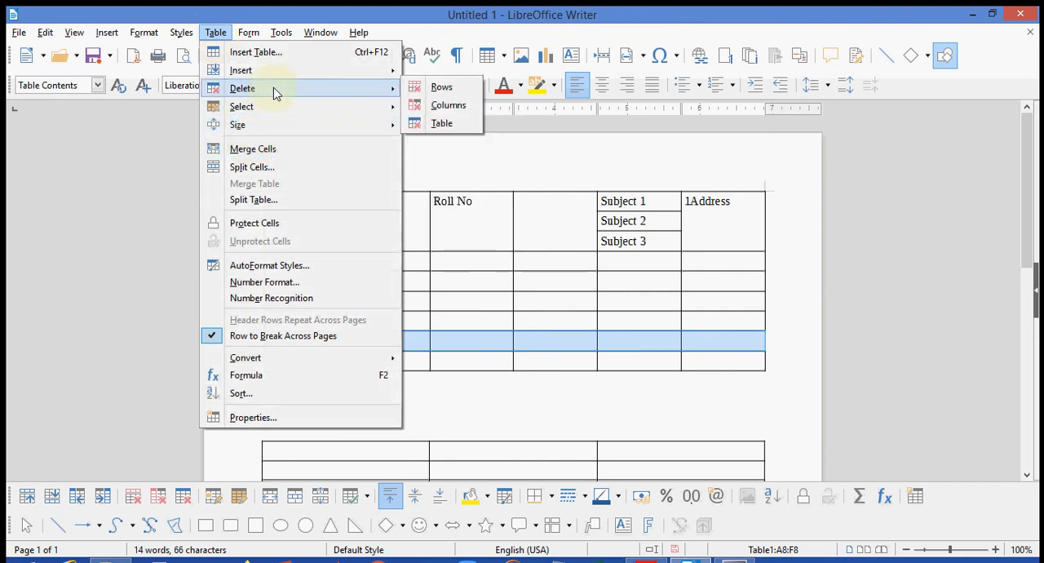
left_click(441, 87)
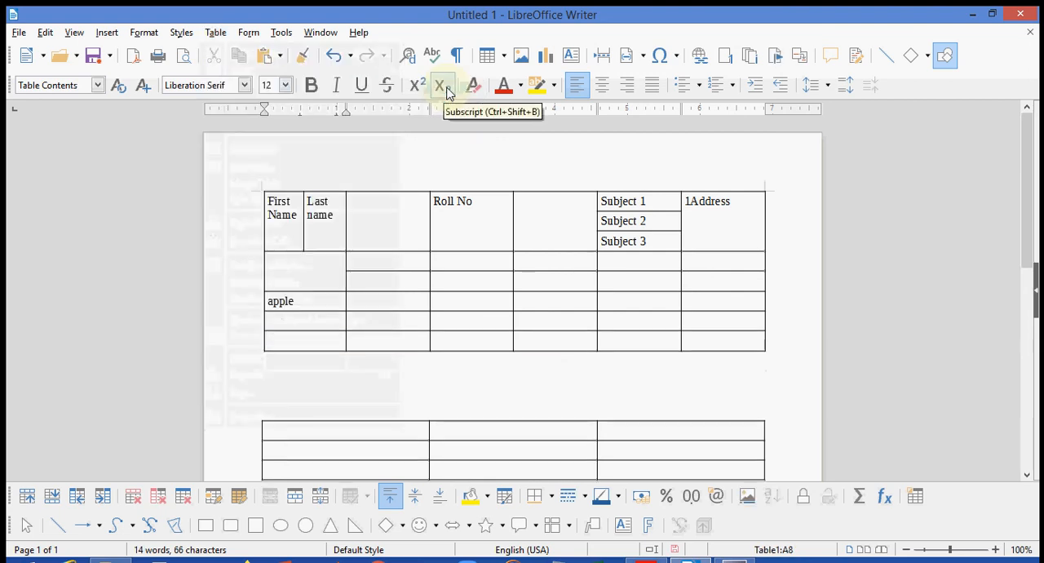
- Delete the address column at the end of the upper table
left_click(720, 195)
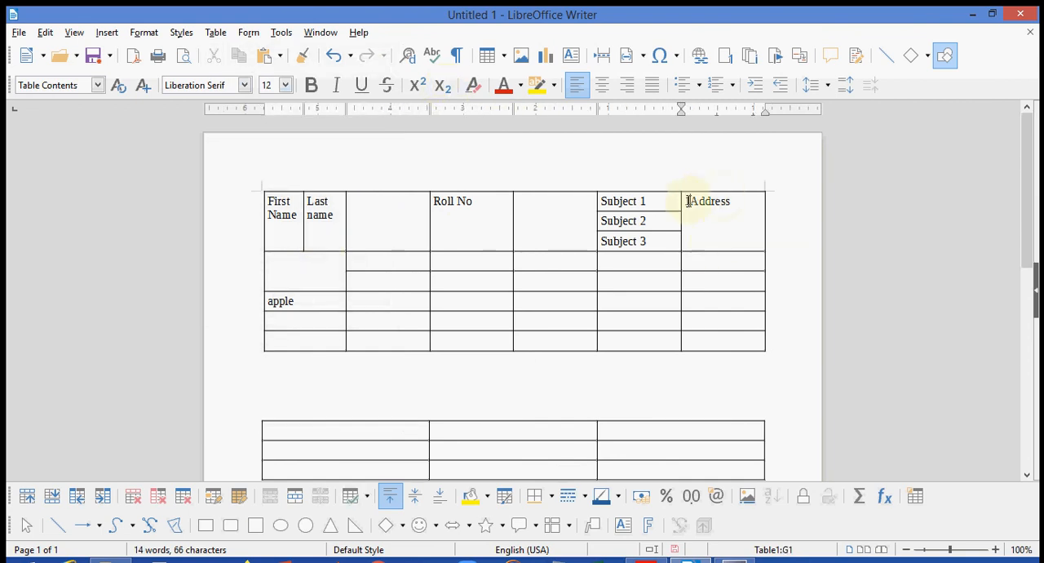
left_click_drag(689, 201, 744, 345)
left_click(216, 33)
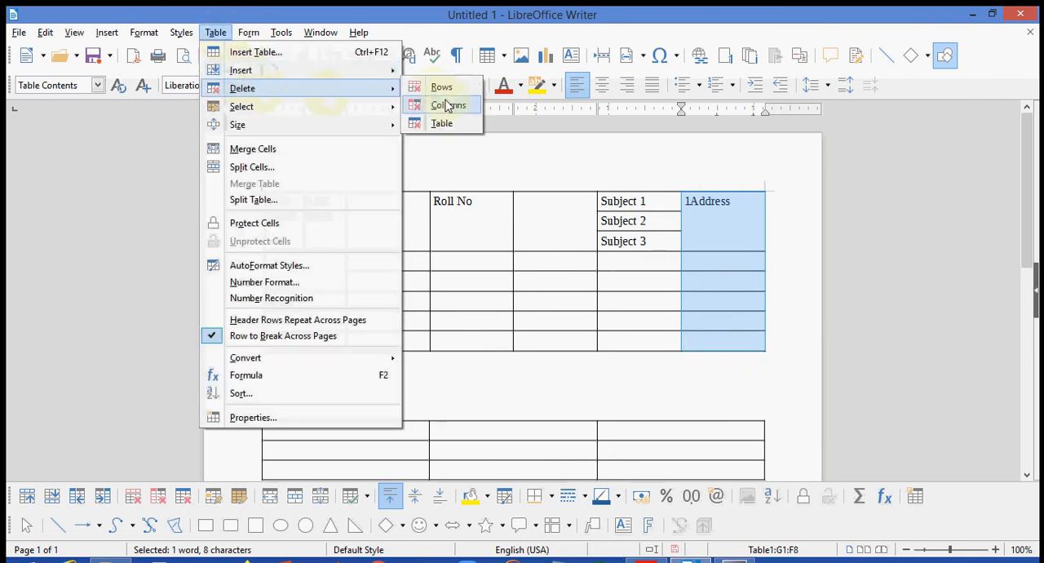
left_click(449, 105)
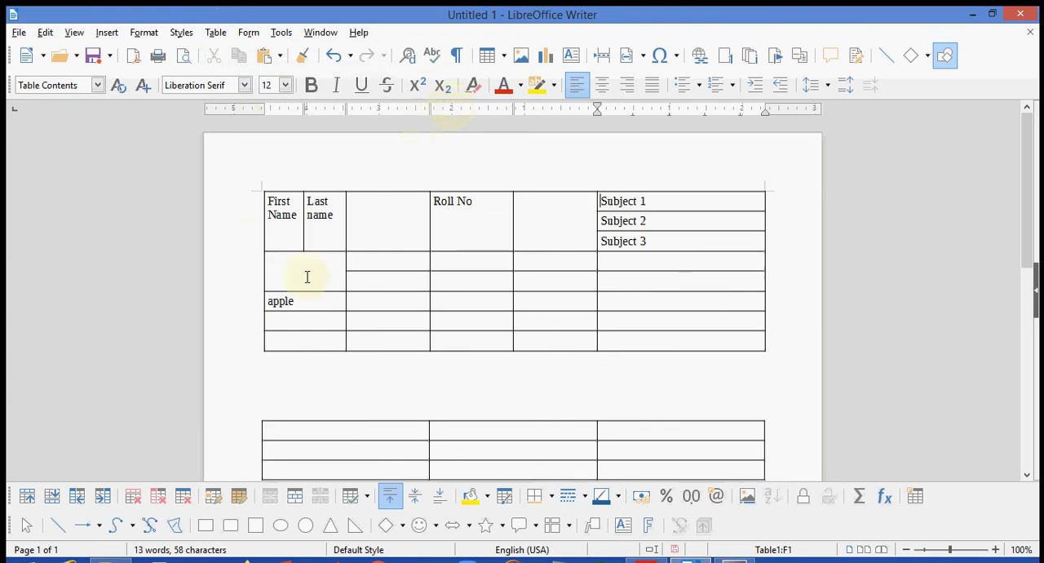
- Delete the entire empty three-column table below the upper table
left_click_drag(1029, 237, 1030, 274)
left_click(275, 357)
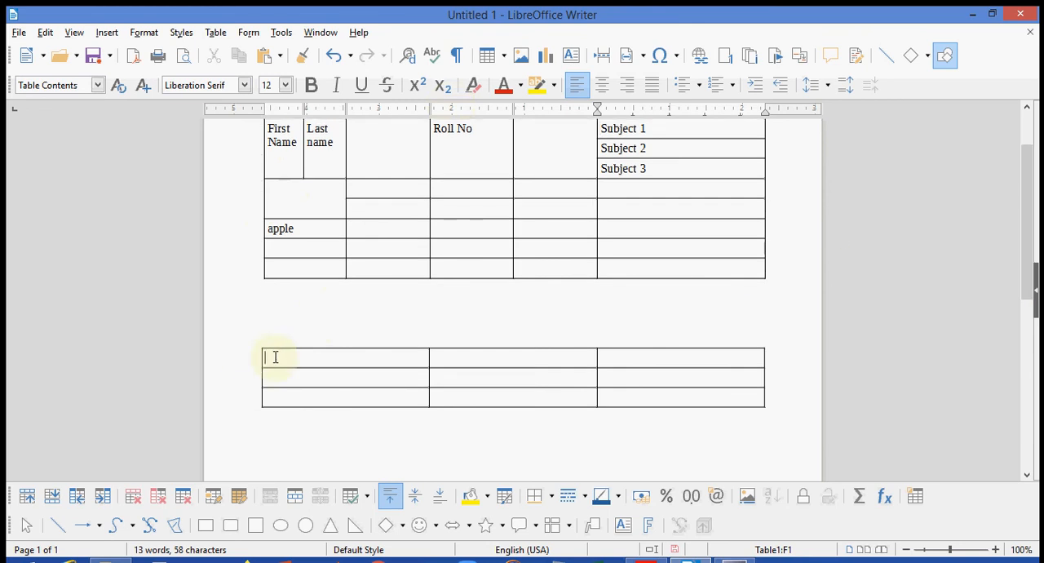
left_click(221, 35)
mouse_move(265, 88)
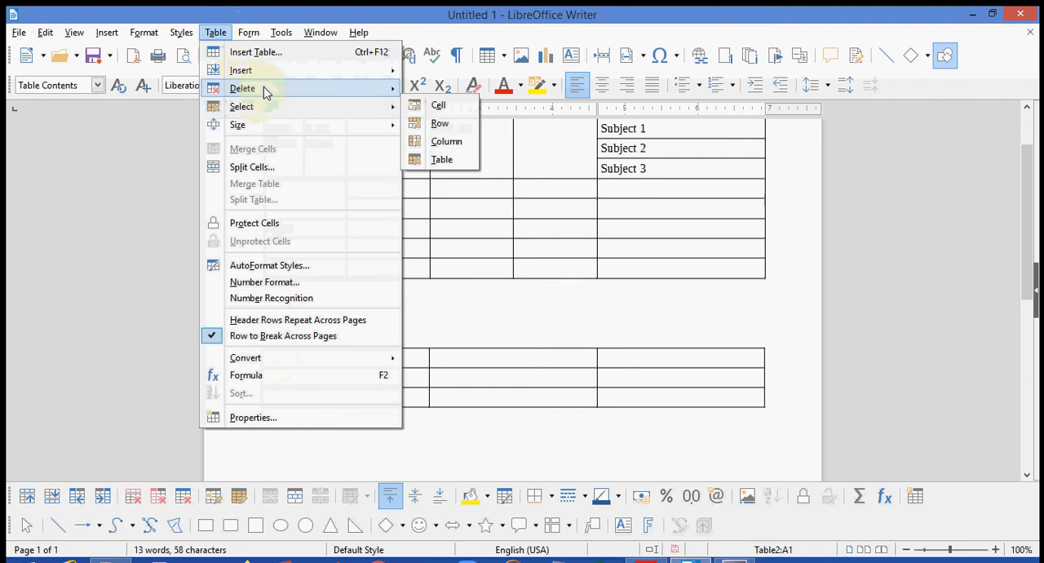
left_click(448, 124)
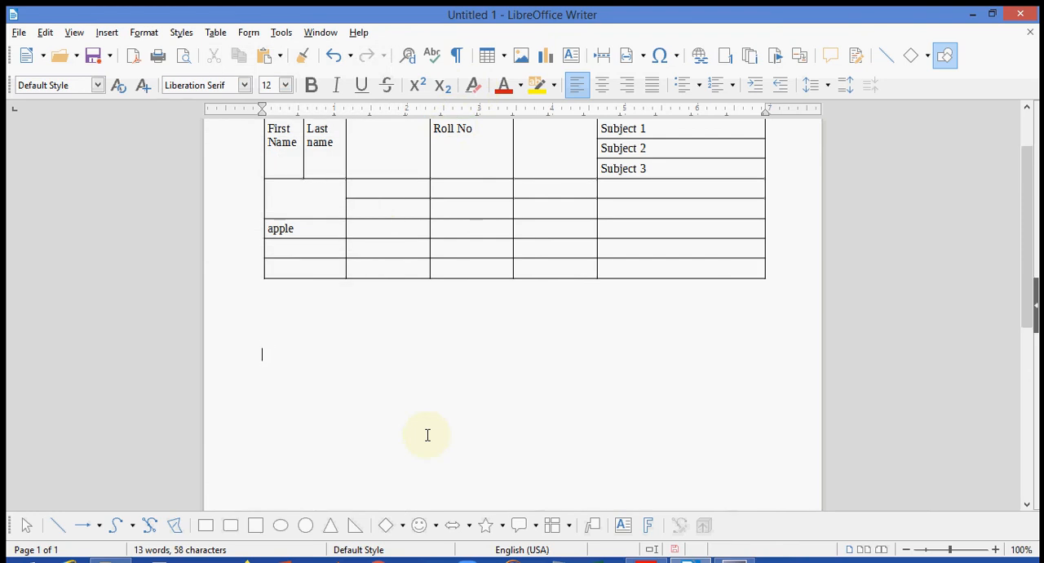
left_click_drag(1025, 193, 1027, 122)
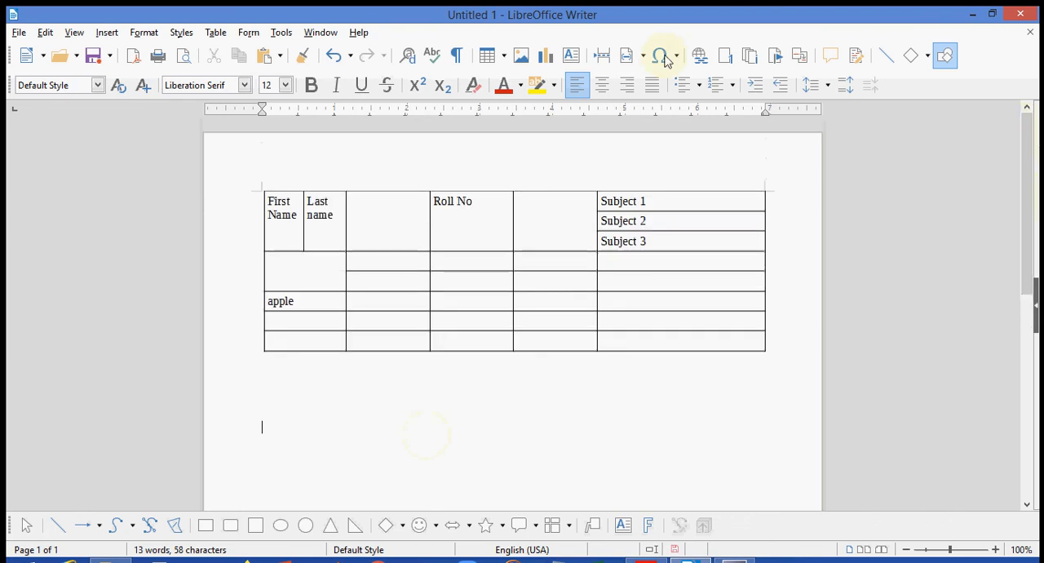
left_click(216, 33)
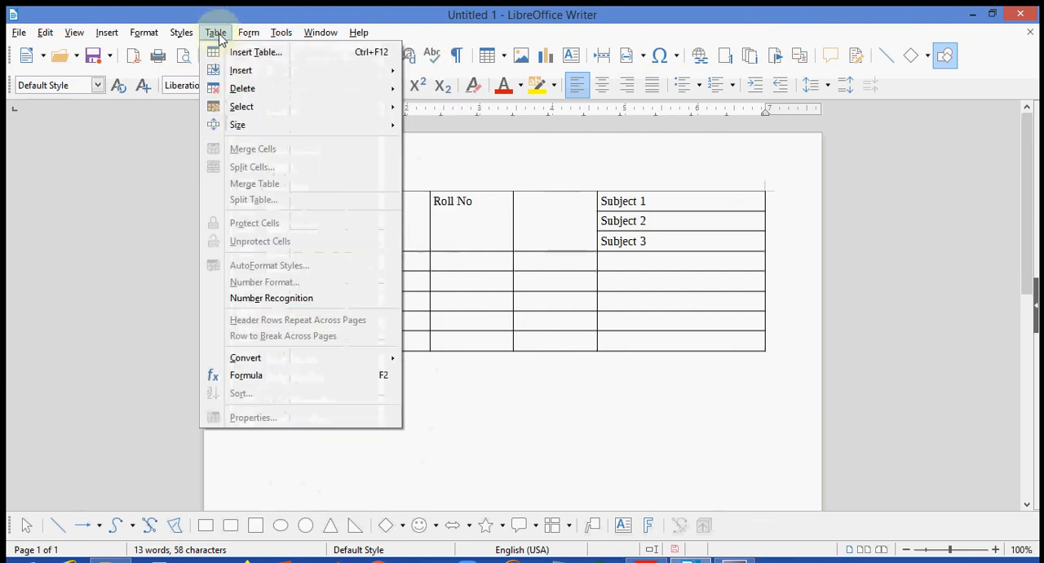
mouse_move(239, 72)
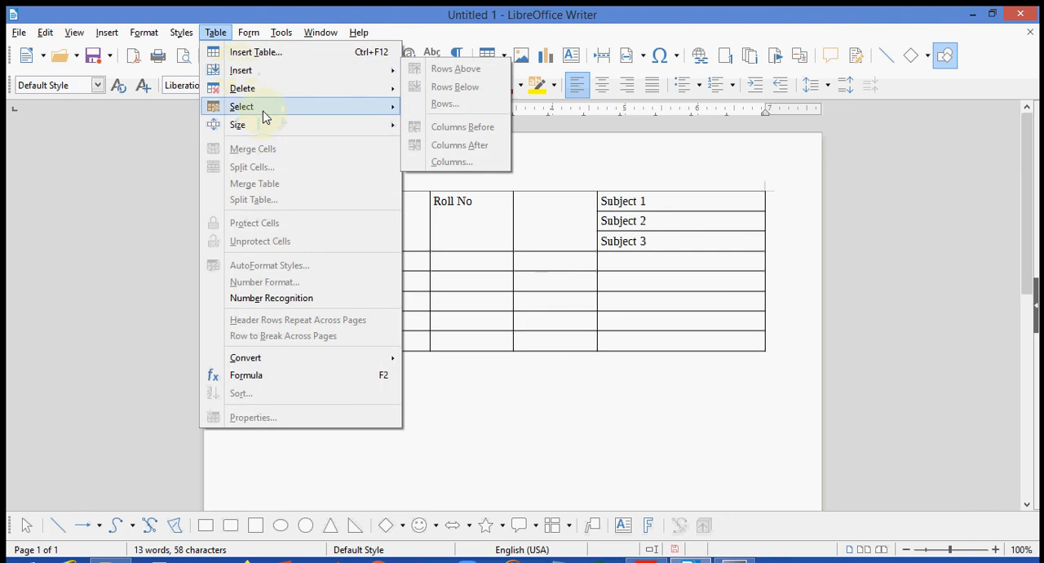
mouse_move(264, 109)
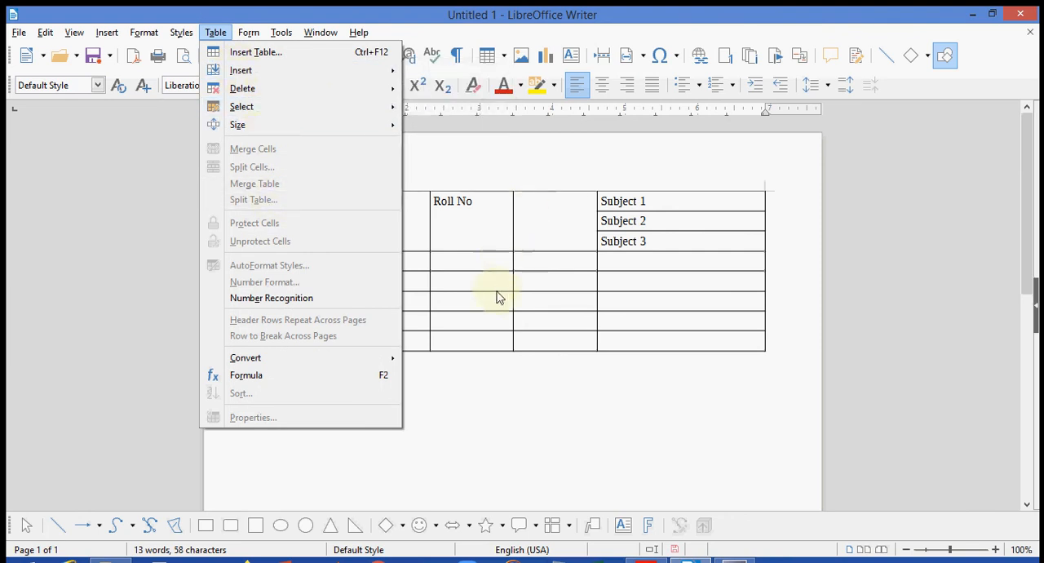
left_click(481, 392)
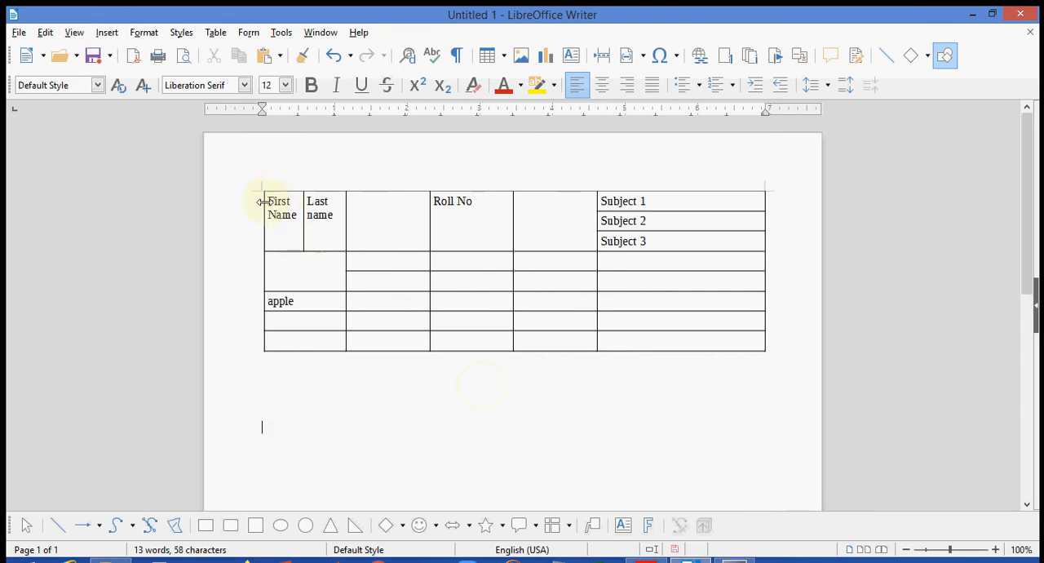
- Convert the whole remaining table to text, separating the cell contents with tabs
left_click_drag(268, 197, 679, 337)
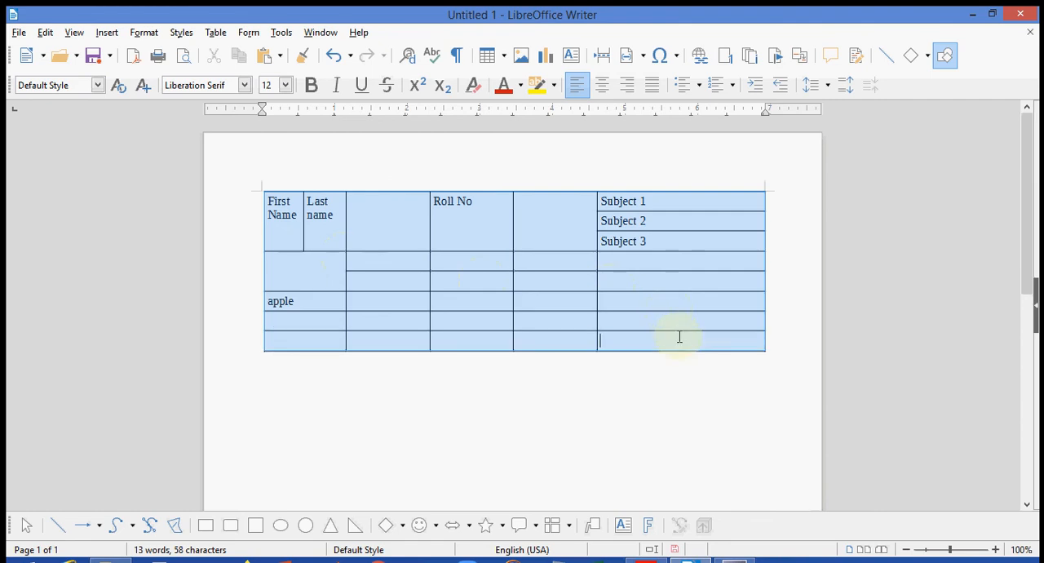
left_click(215, 32)
mouse_move(279, 362)
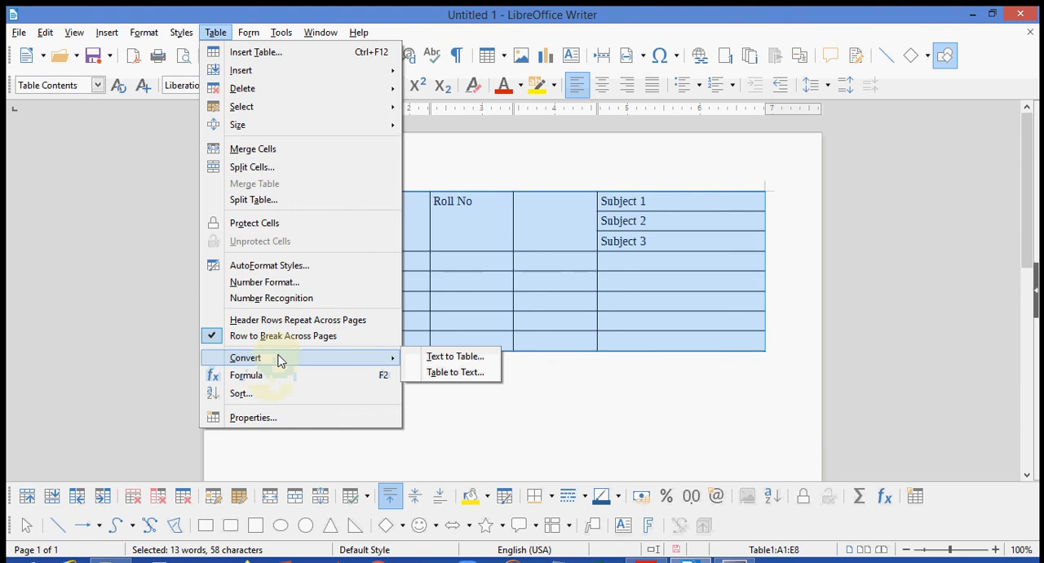
left_click(453, 380)
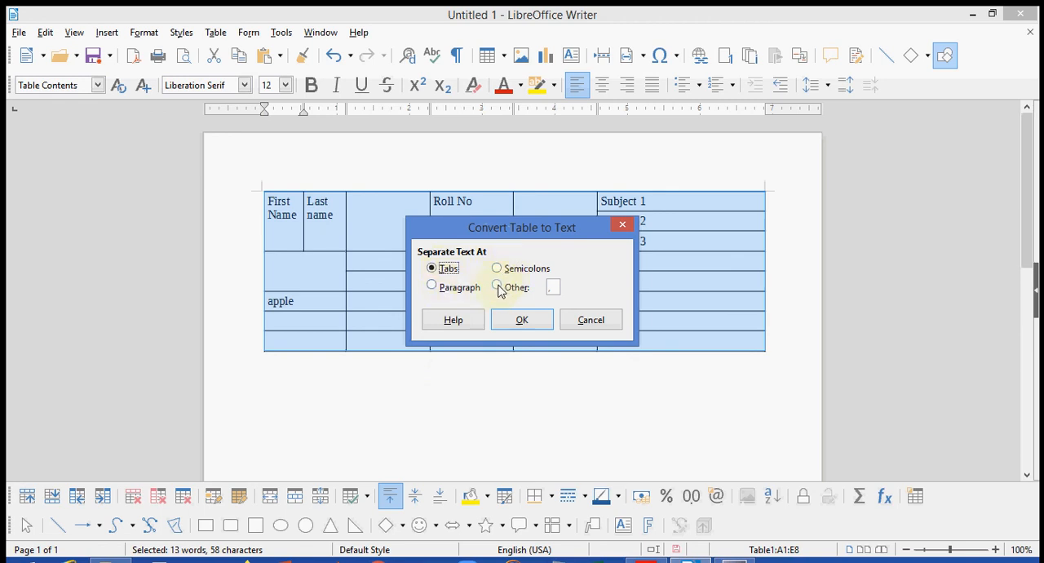
left_click(520, 321)
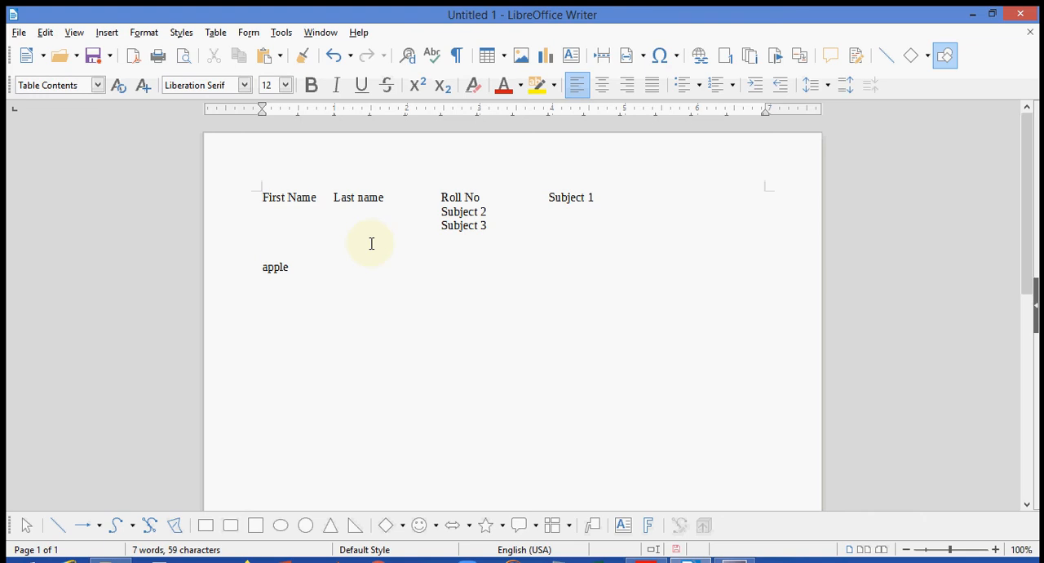
- Convert all the tab-separated text back into a table, separating at tabs with equal width for all columns
left_click_drag(261, 195, 334, 295)
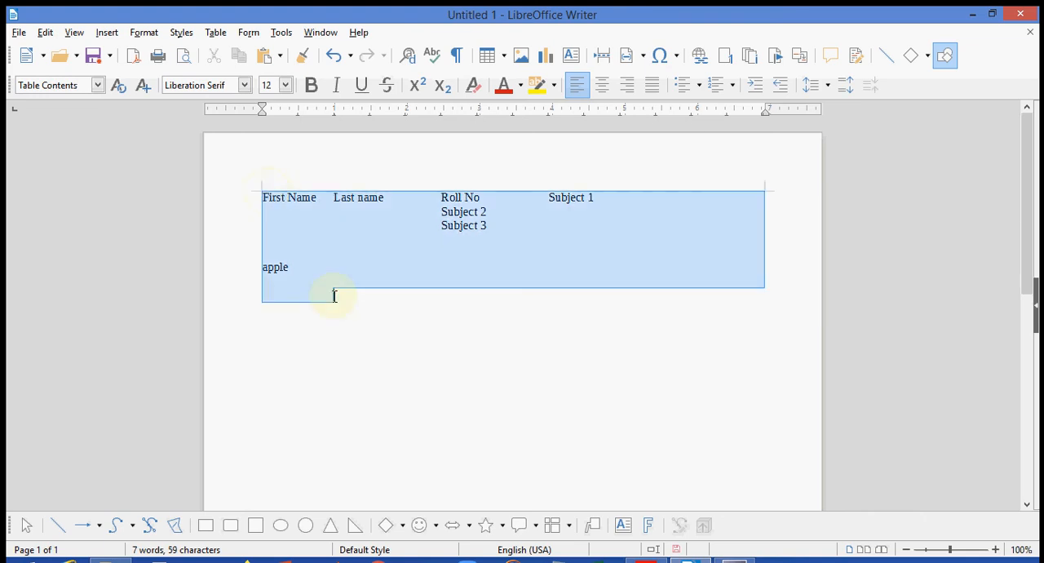
left_click(217, 33)
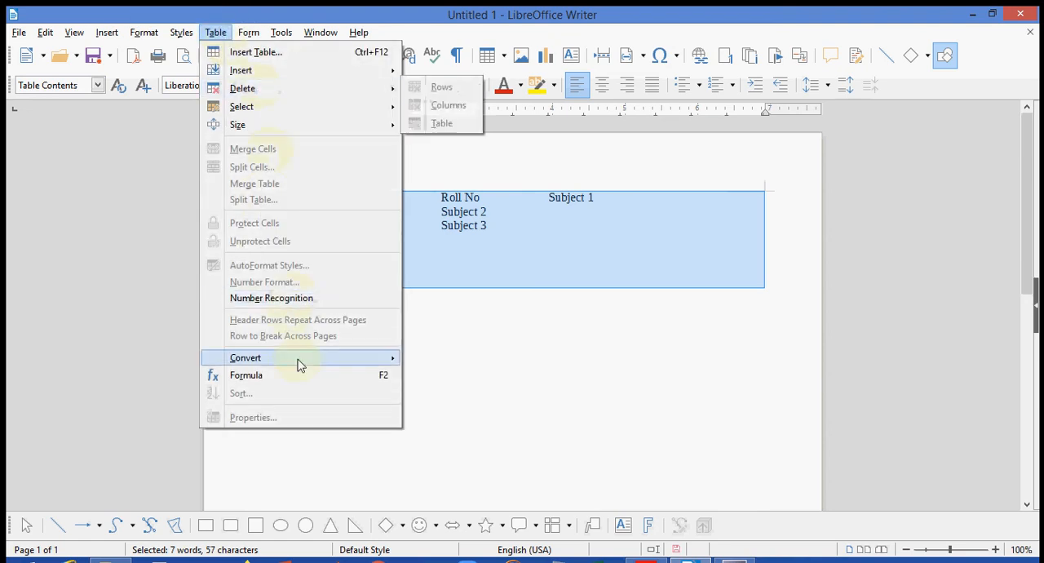
left_click(461, 359)
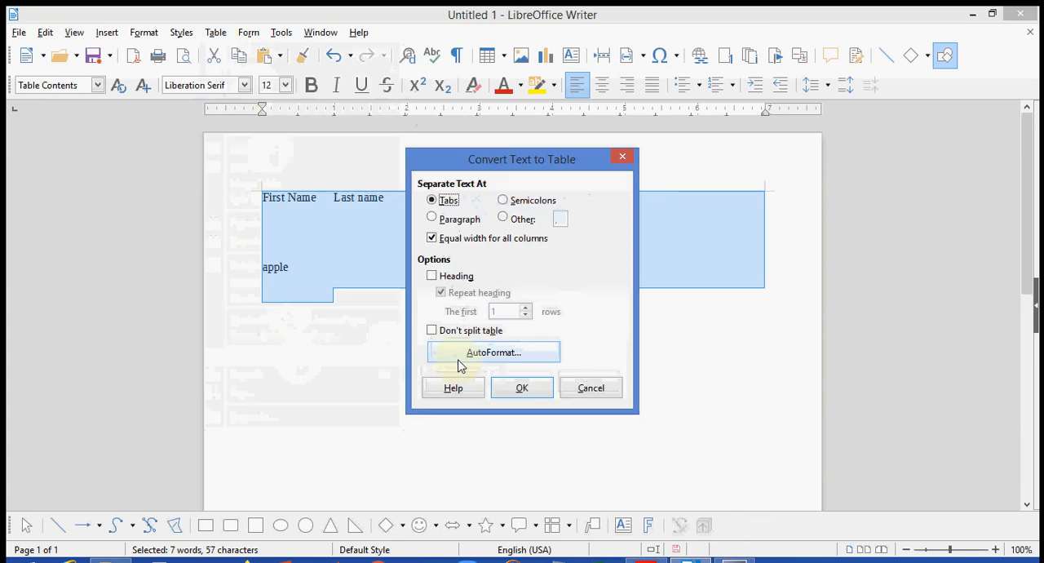
left_click(520, 391)
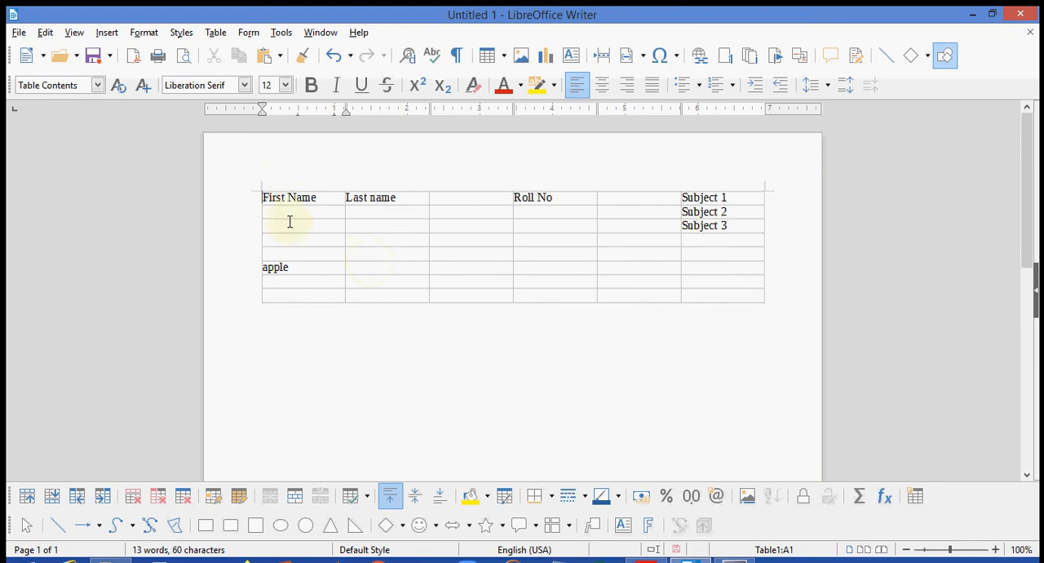
- Enter a four-digit roll number in the cell directly below the Roll No heading
left_click(539, 212)
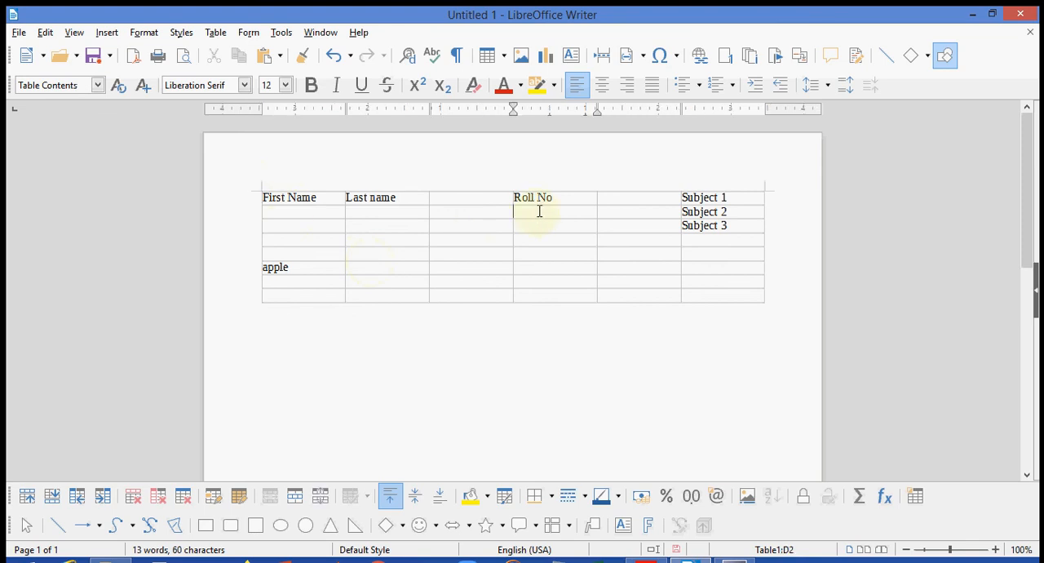
type("6789")
left_click(535, 231)
- Protect the cell directly below the Roll No heading against changes
left_click_drag(545, 211, 516, 211)
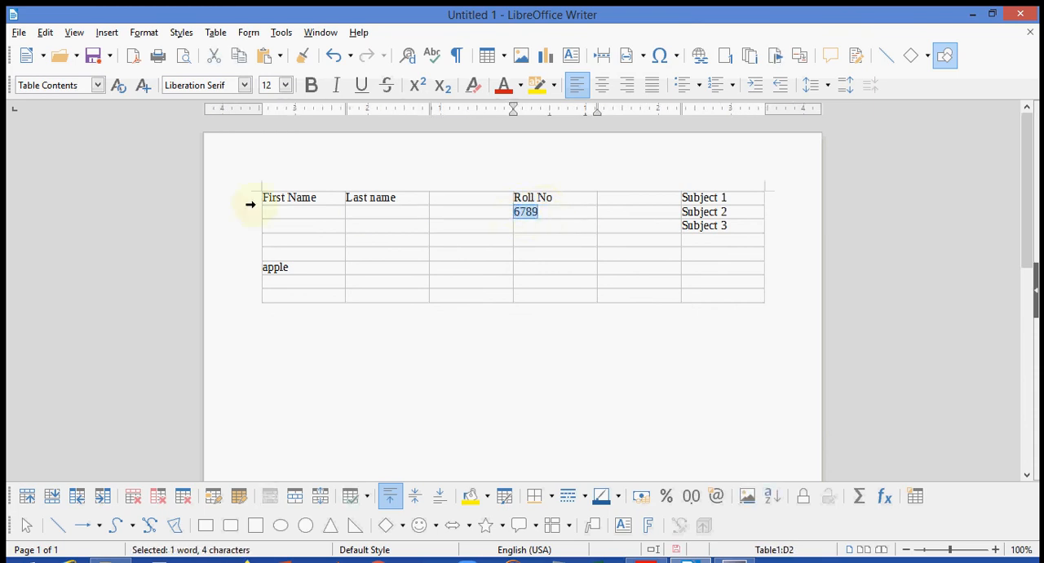
left_click(223, 37)
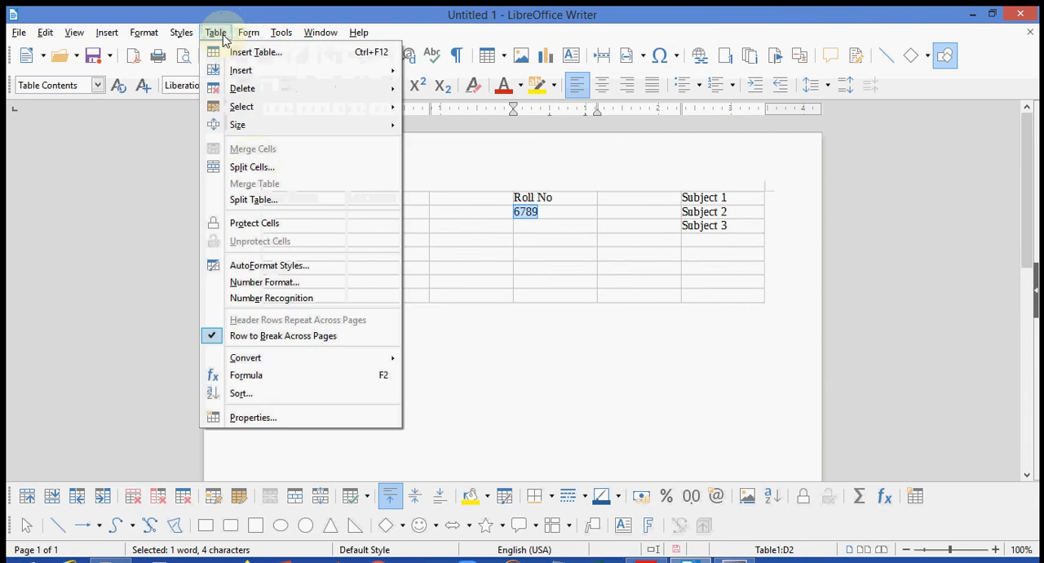
left_click(276, 226)
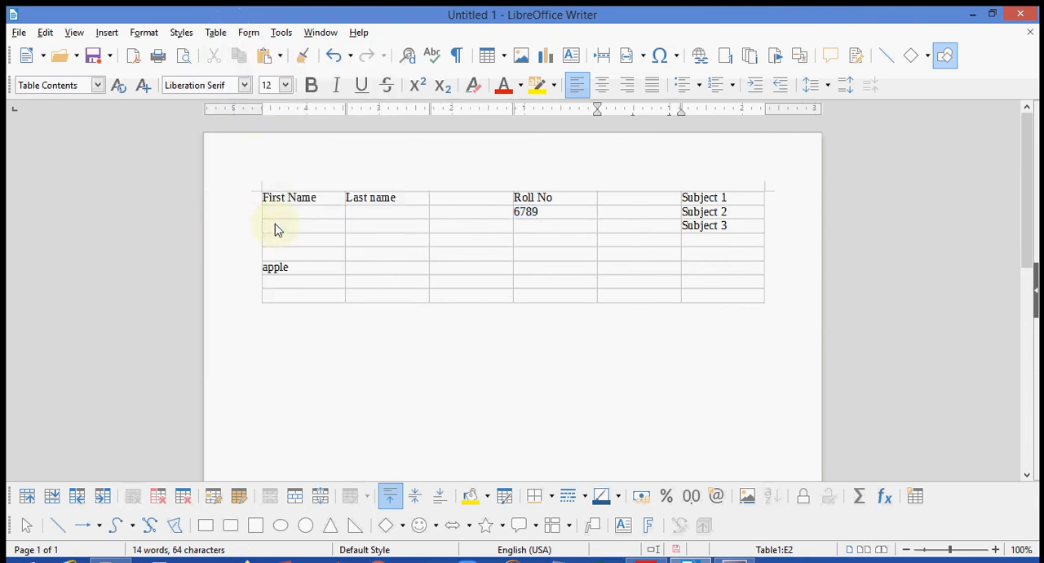
- Try to delete the number in the protected cell below Roll No and dismiss the resulting message
left_click(565, 219)
key("BackSpace")
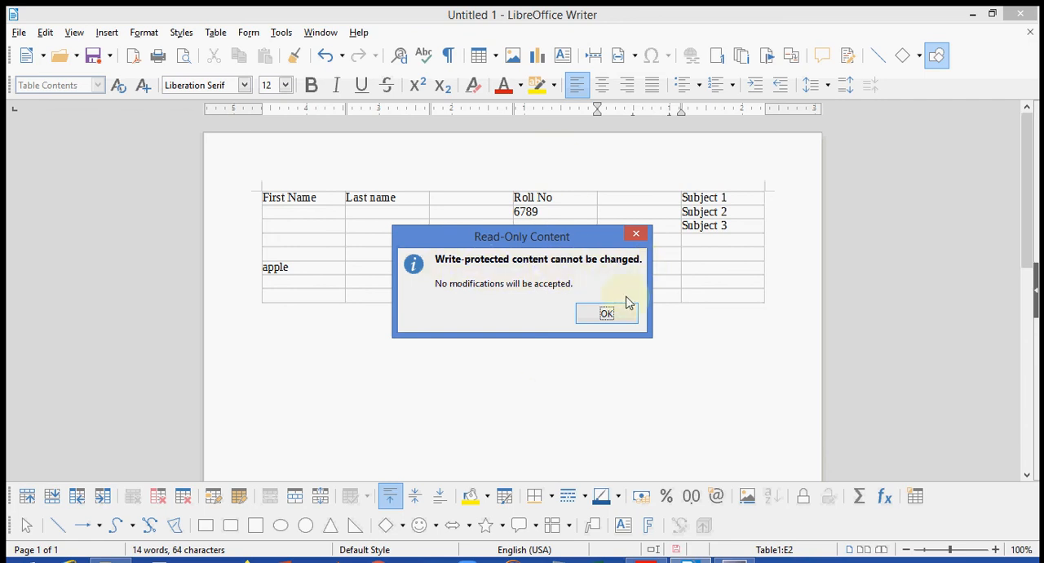
left_click(607, 317)
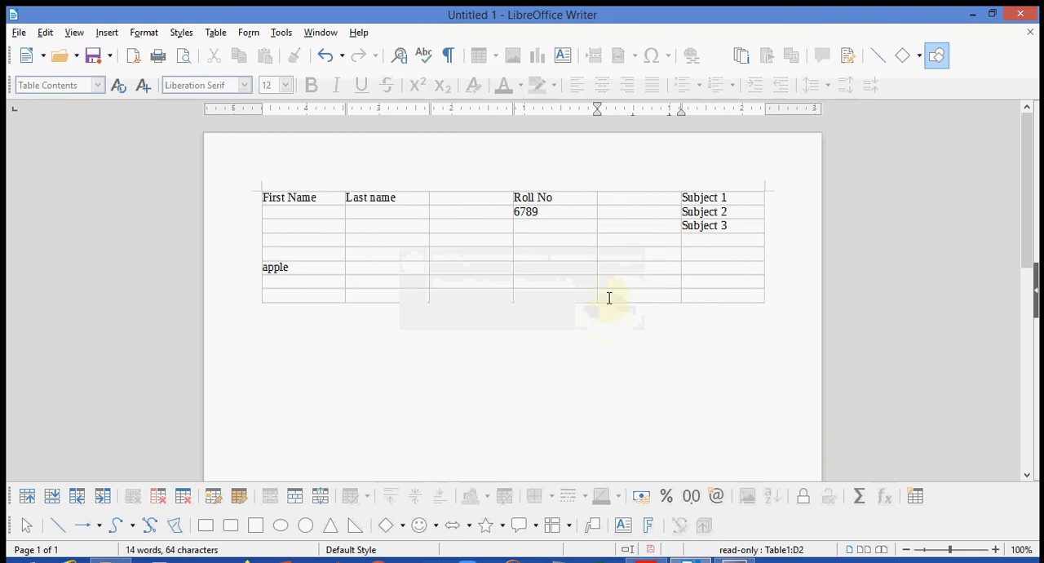
- Enter "jjjj" in the empty cell beside the protected roll number, and try to type in the protected cell, dismissing the message
left_click(607, 216)
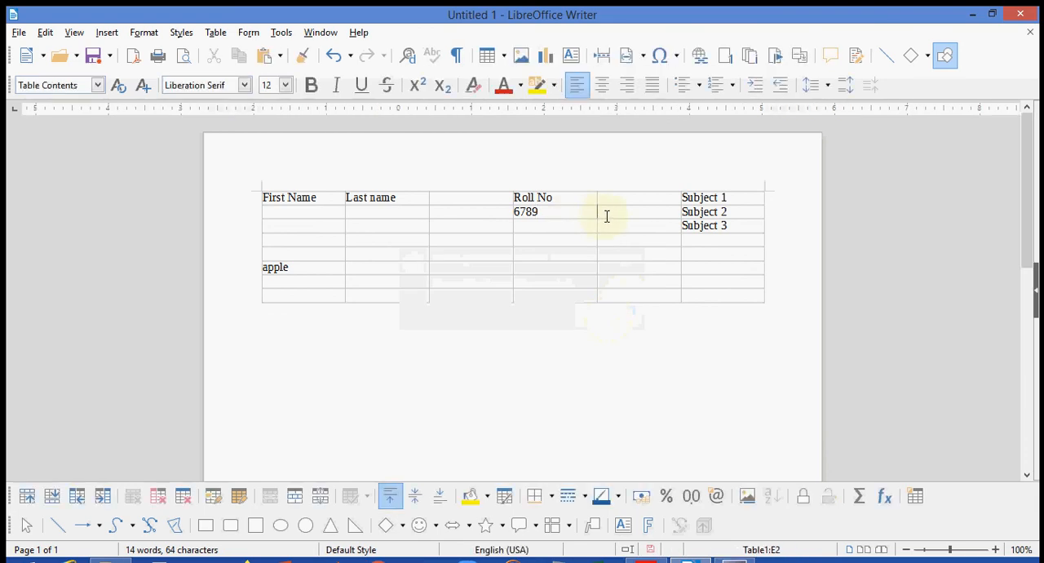
type("jjj")
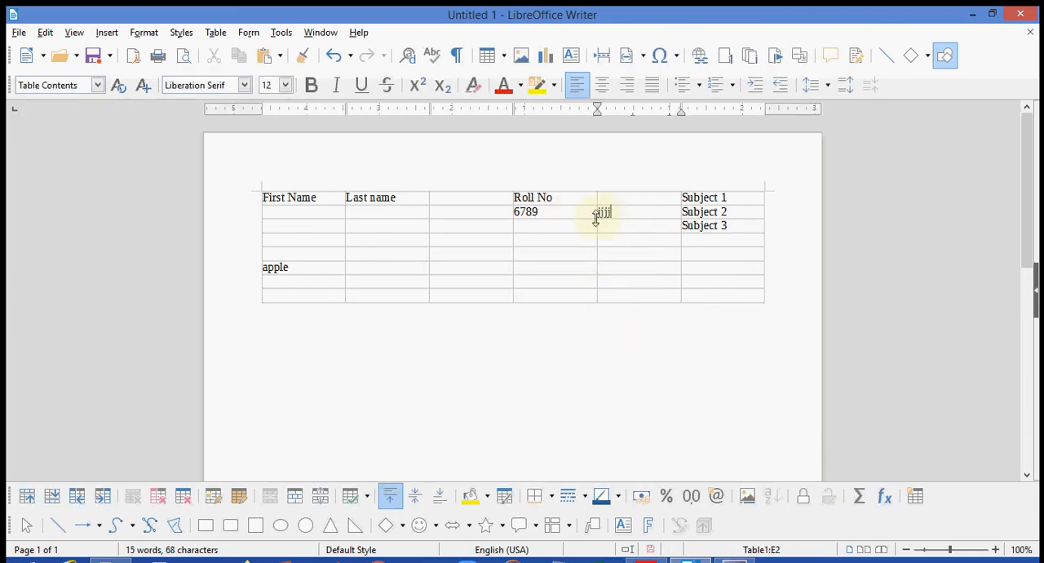
type("j")
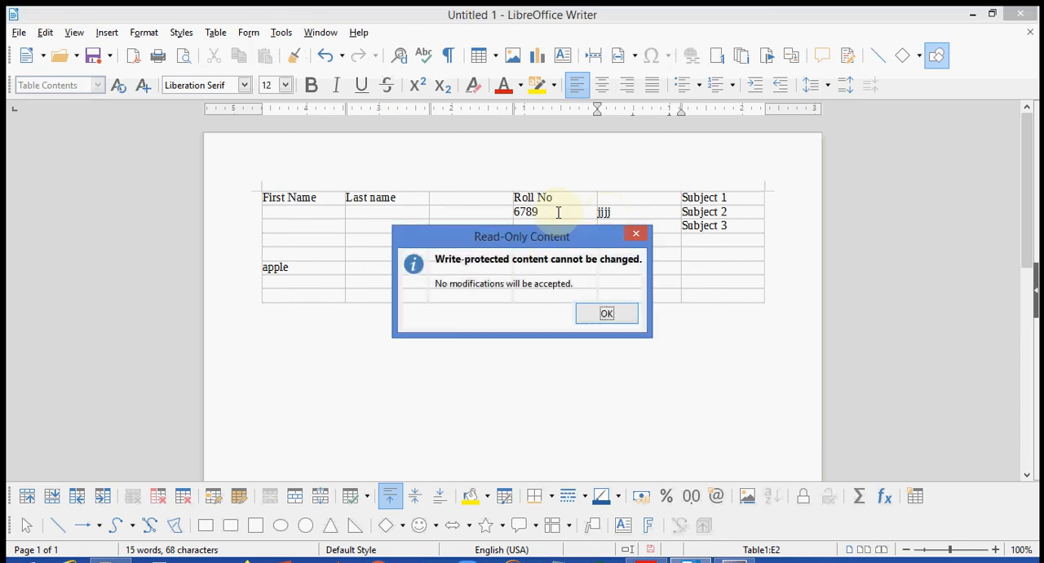
left_click(605, 315)
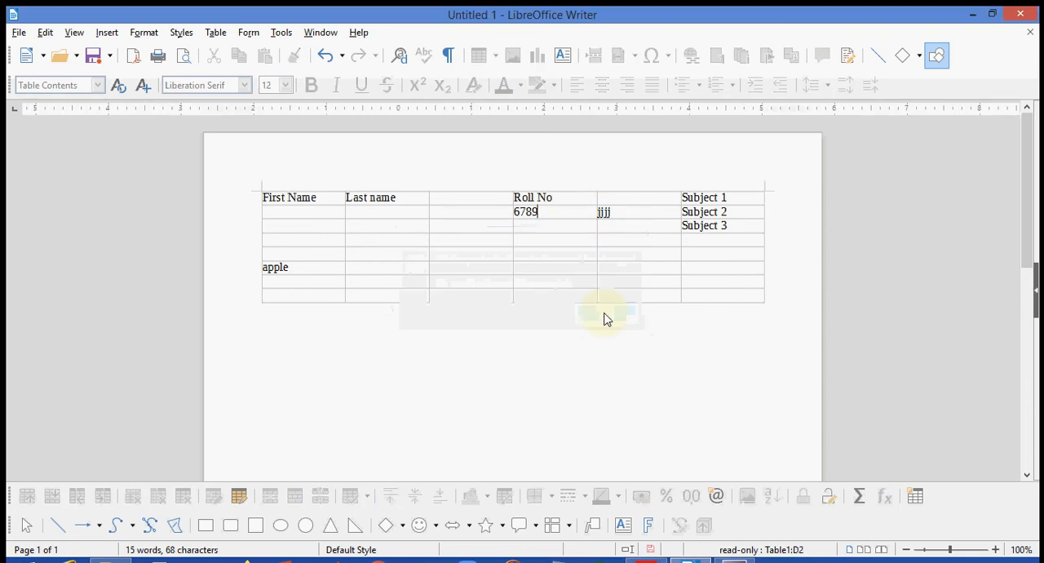
- Unprotect the cell directly below the Roll No heading and append "hjhjhjhj" to its content
left_click(216, 32)
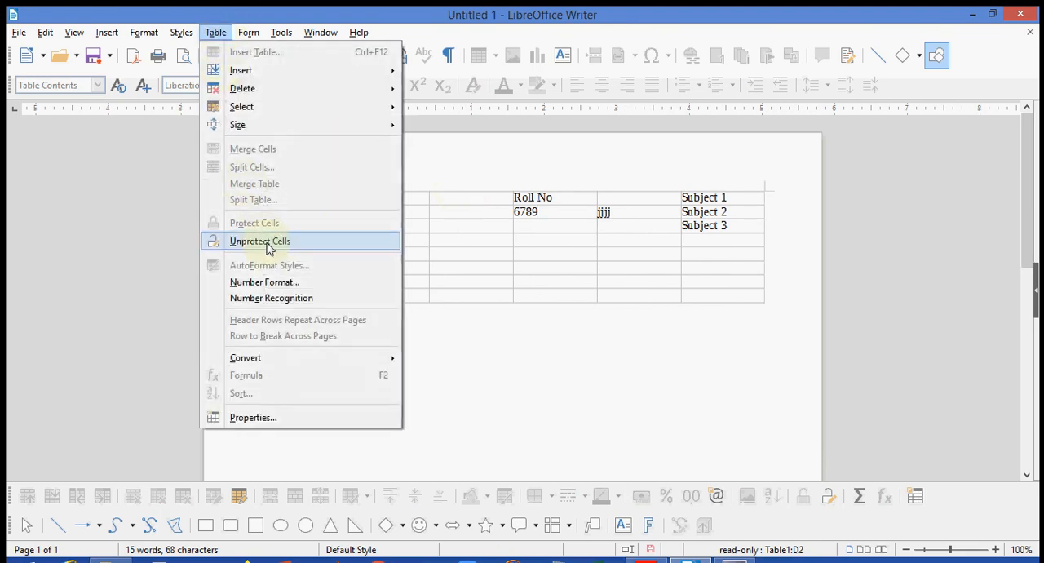
left_click(268, 248)
left_click(547, 214)
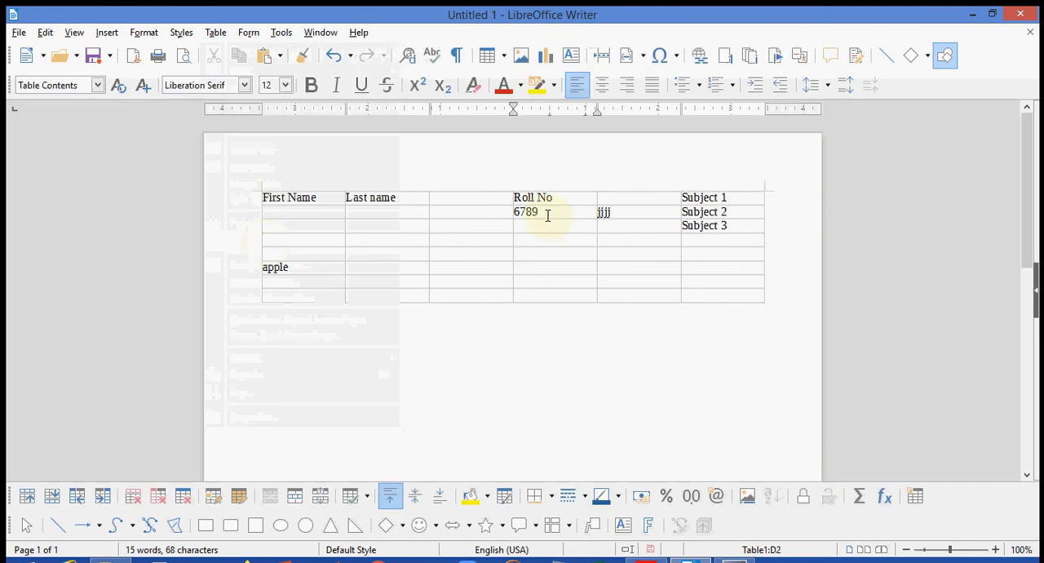
type("hjhjhjhj")
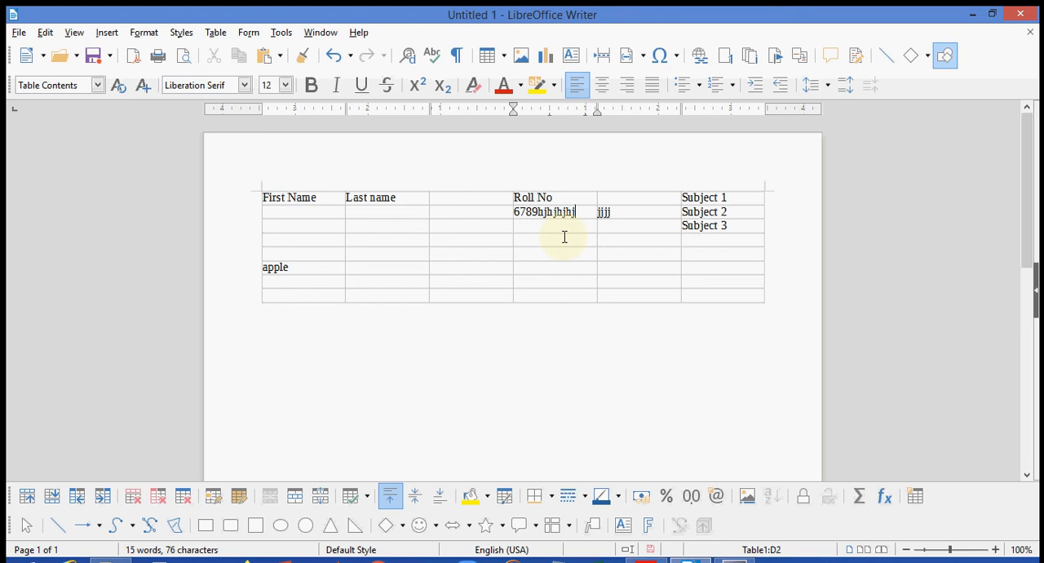
left_click(215, 34)
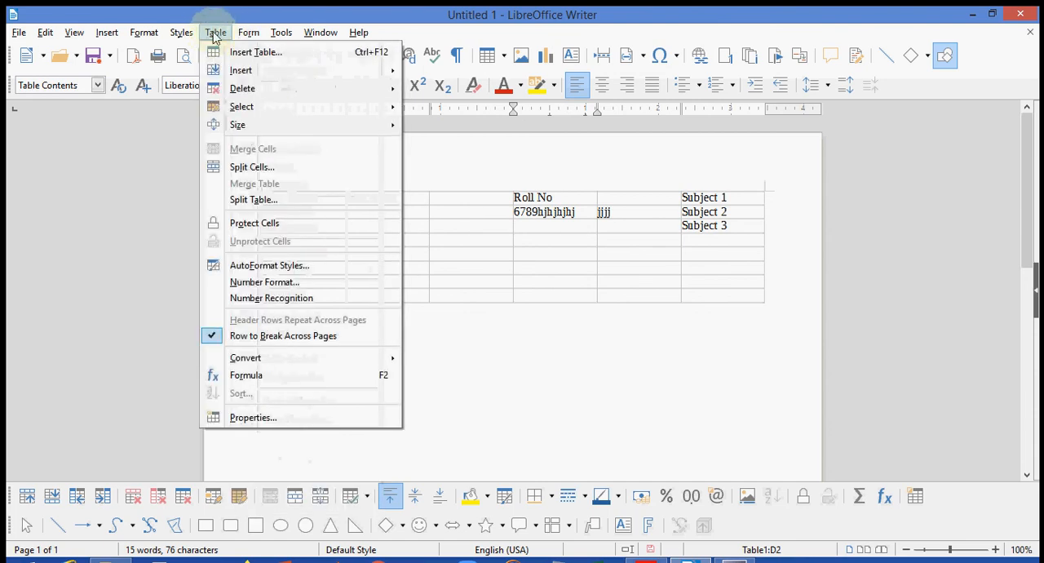
mouse_move(249, 132)
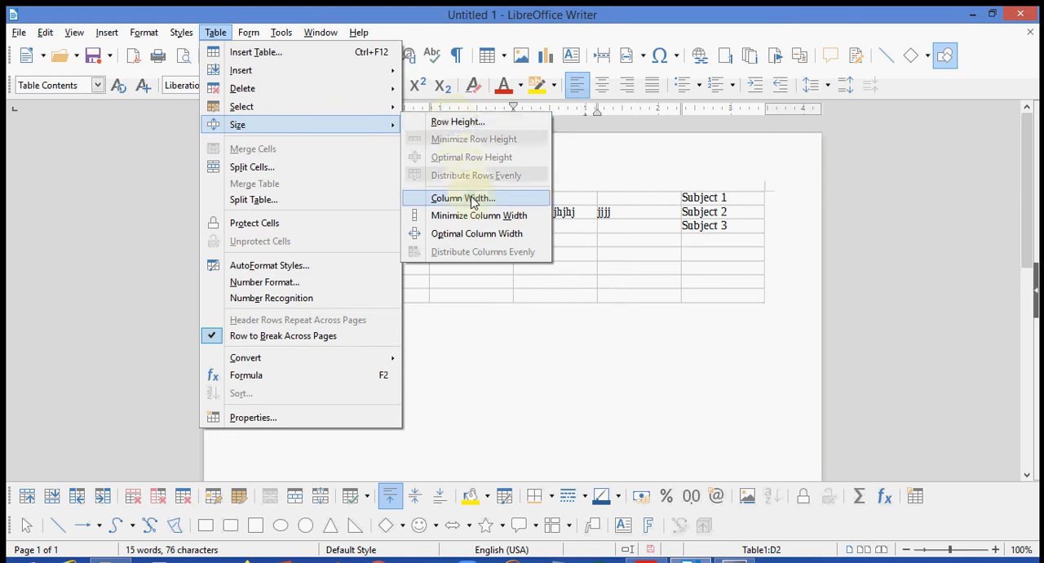
left_click(496, 335)
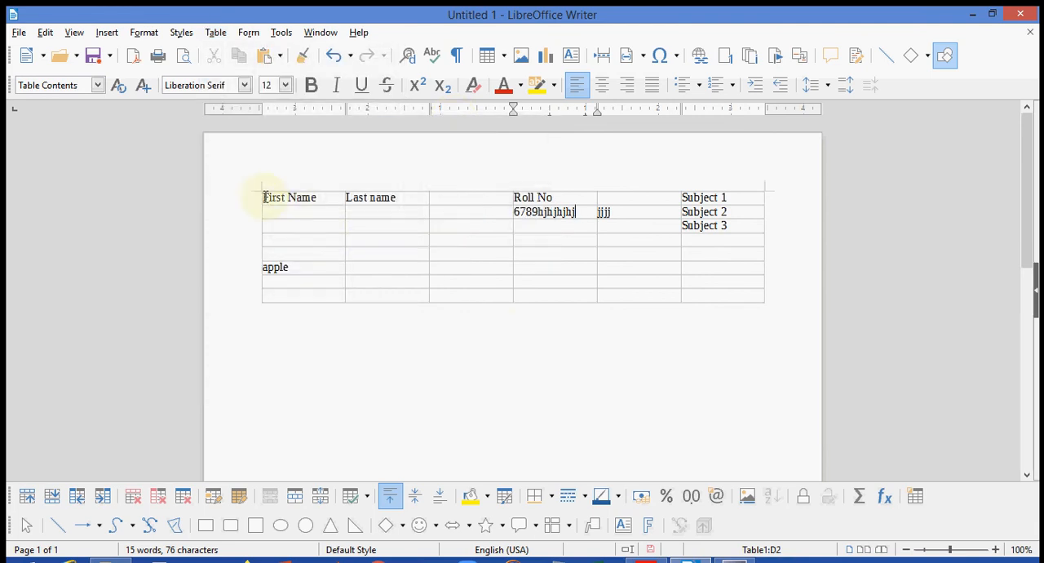
- Select all cells of the table and increase the height of every row to about 1 inch
left_click_drag(264, 196, 754, 294)
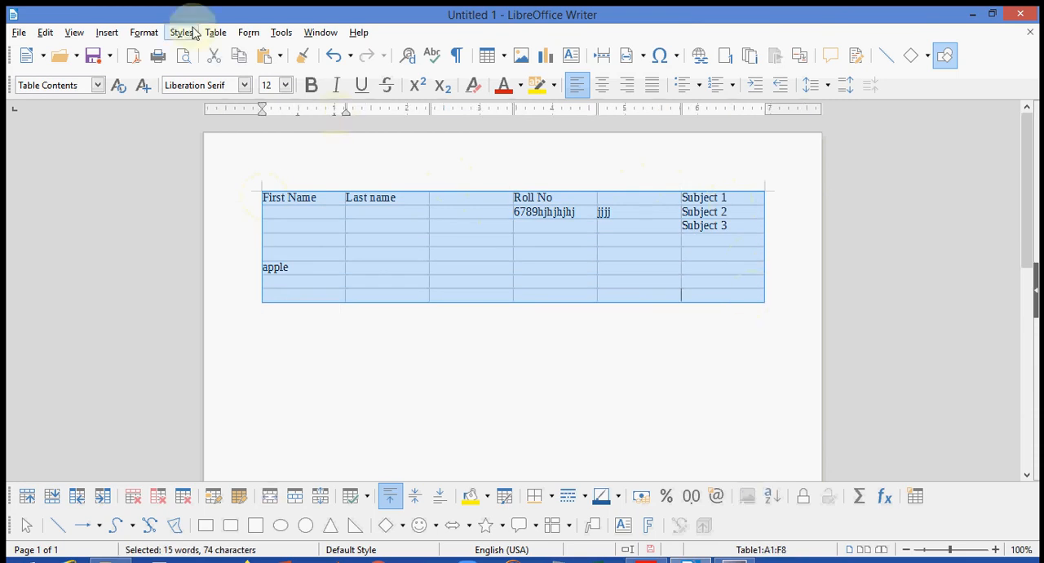
left_click(216, 33)
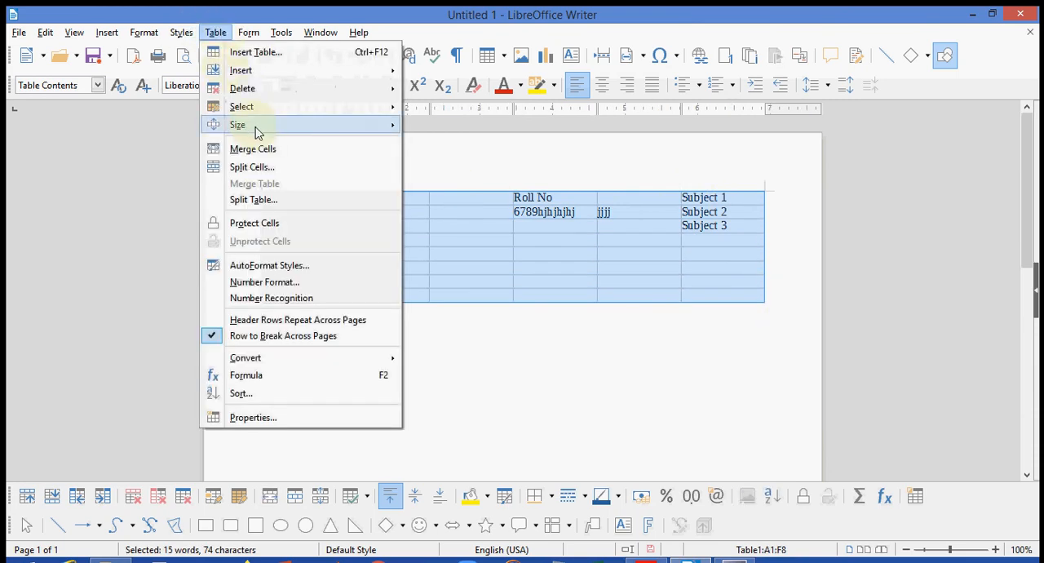
mouse_move(334, 129)
left_click(458, 123)
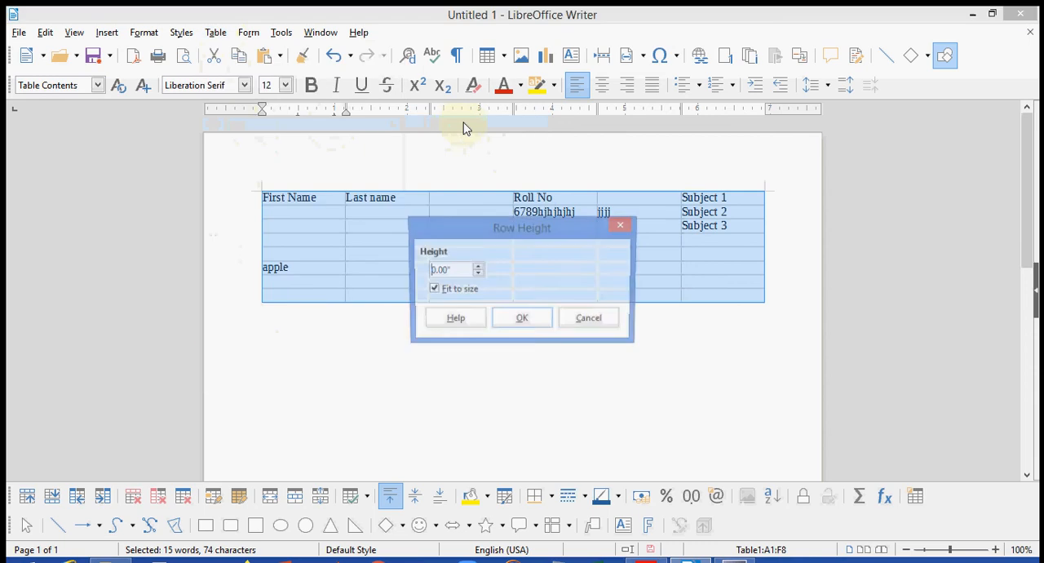
left_click(478, 270)
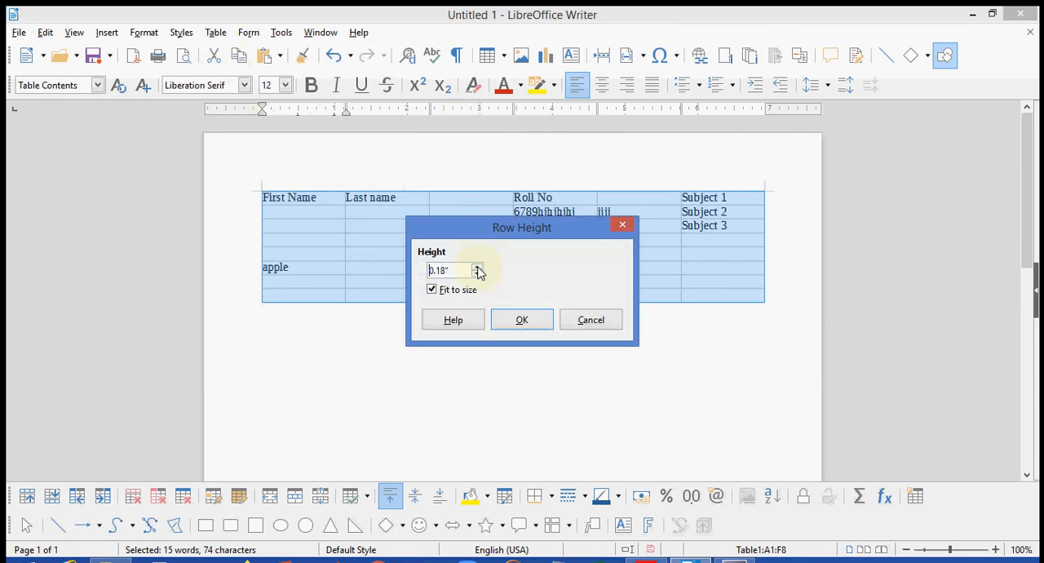
left_click_drag(478, 270, 478, 270)
left_click(536, 321)
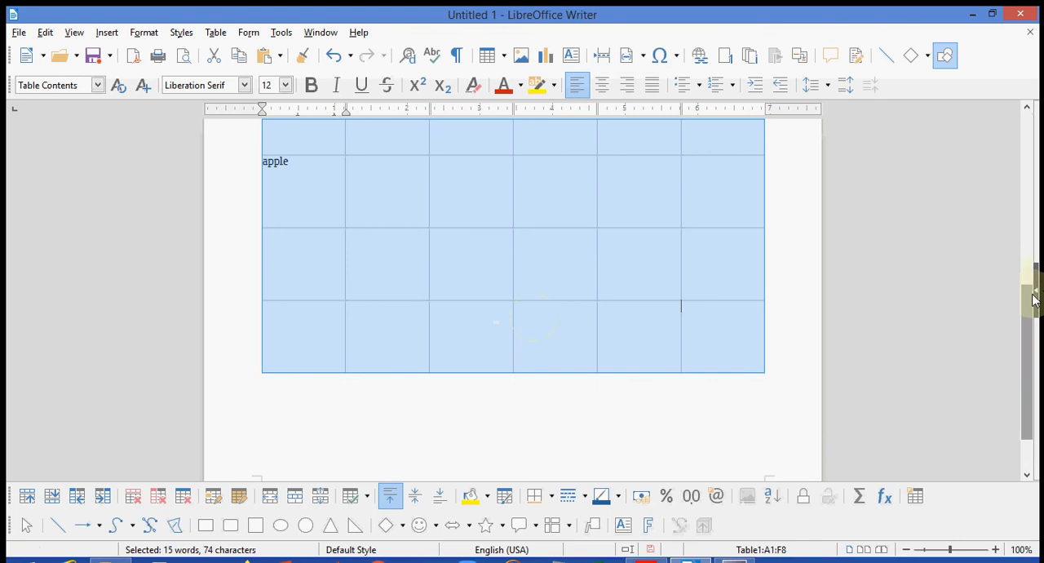
left_click_drag(1030, 296, 1007, 127)
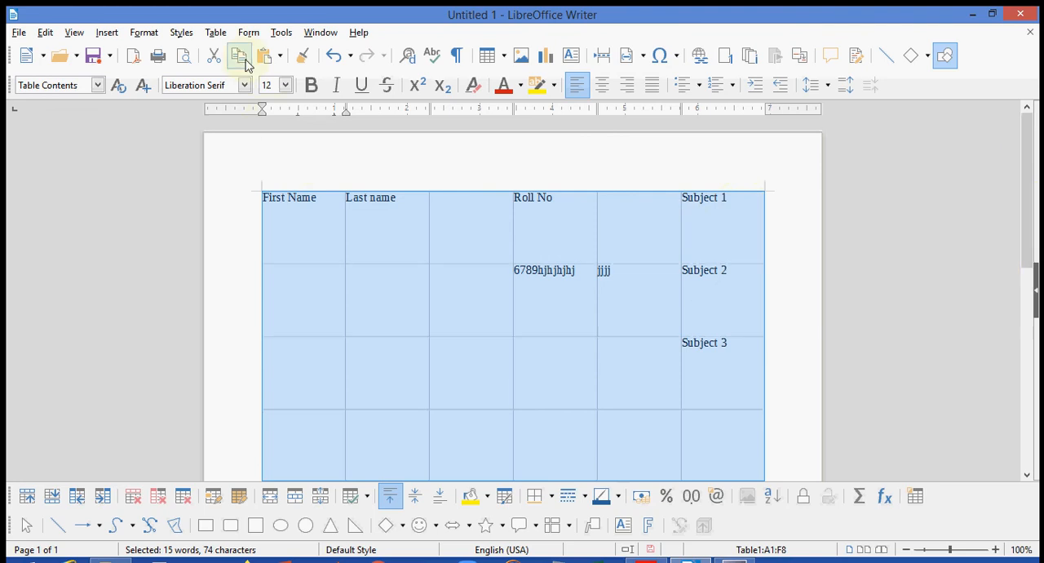
- Reduce the width of the table's first column to about 0.85 inches
left_click(217, 32)
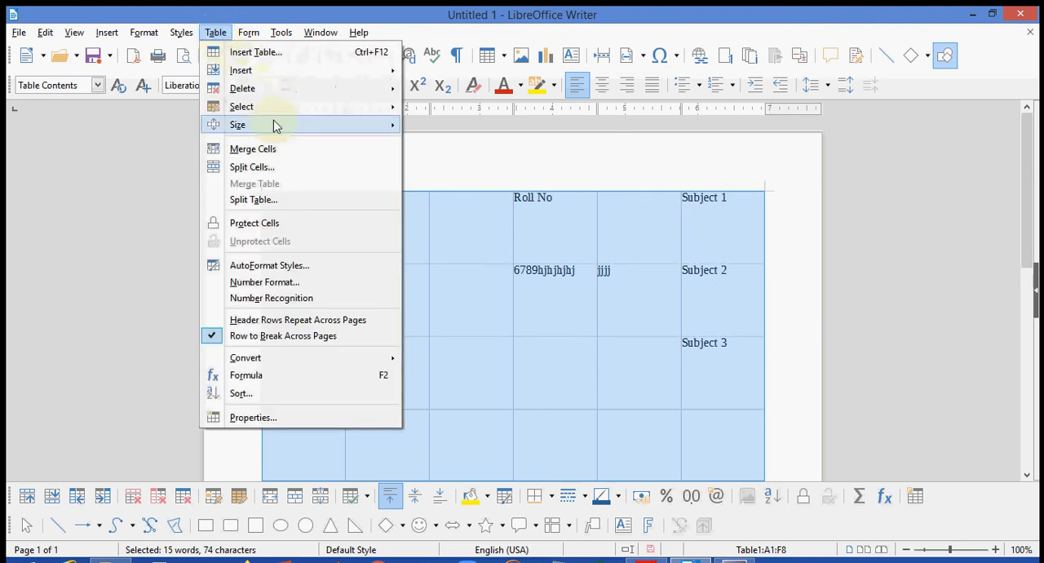
mouse_move(291, 127)
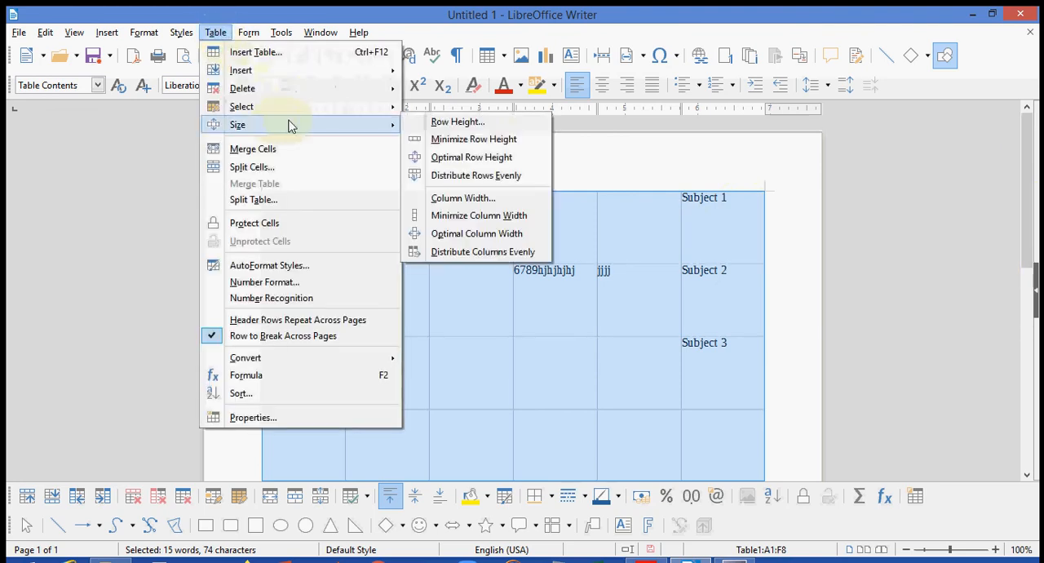
left_click(506, 202)
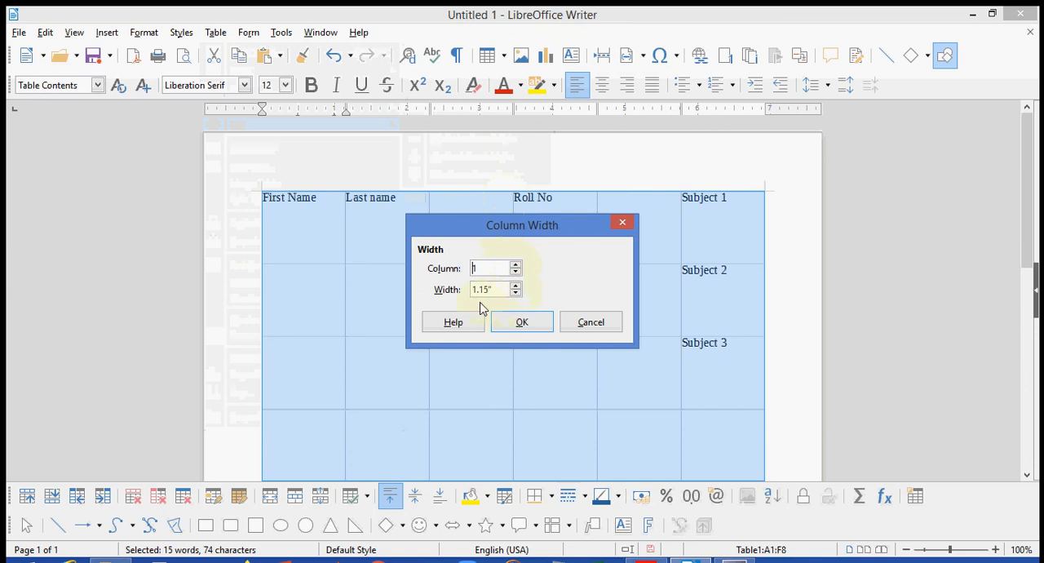
left_click(516, 292)
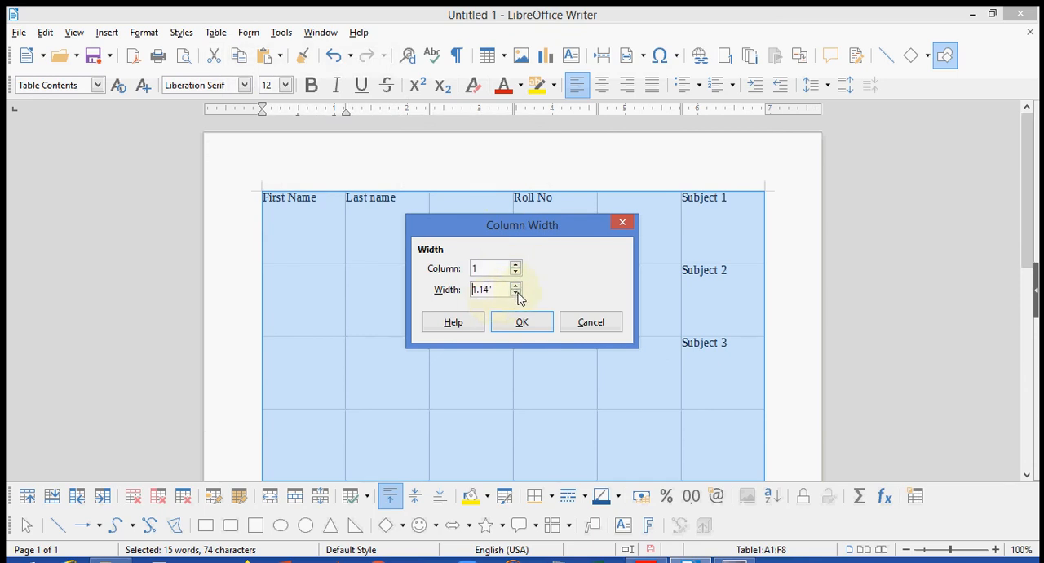
left_click(516, 293)
left_click(517, 293)
left_click(521, 322)
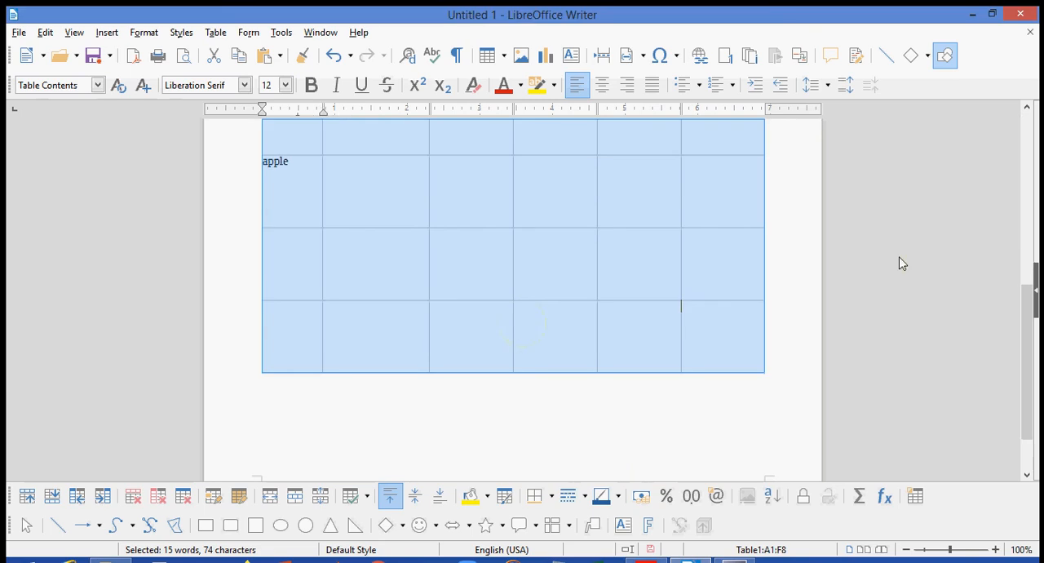
left_click_drag(1029, 300, 1005, 133)
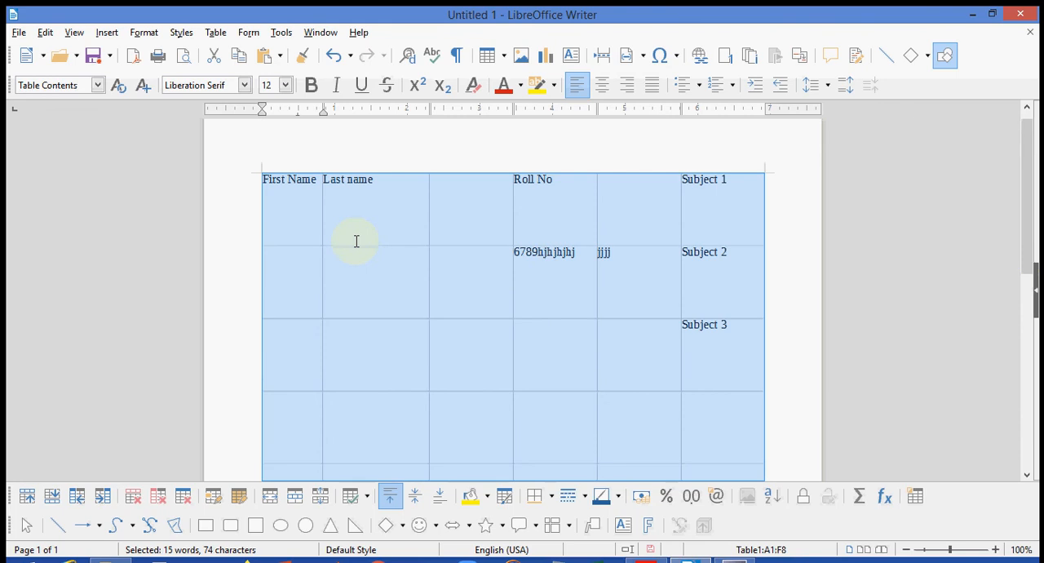
left_click(217, 32)
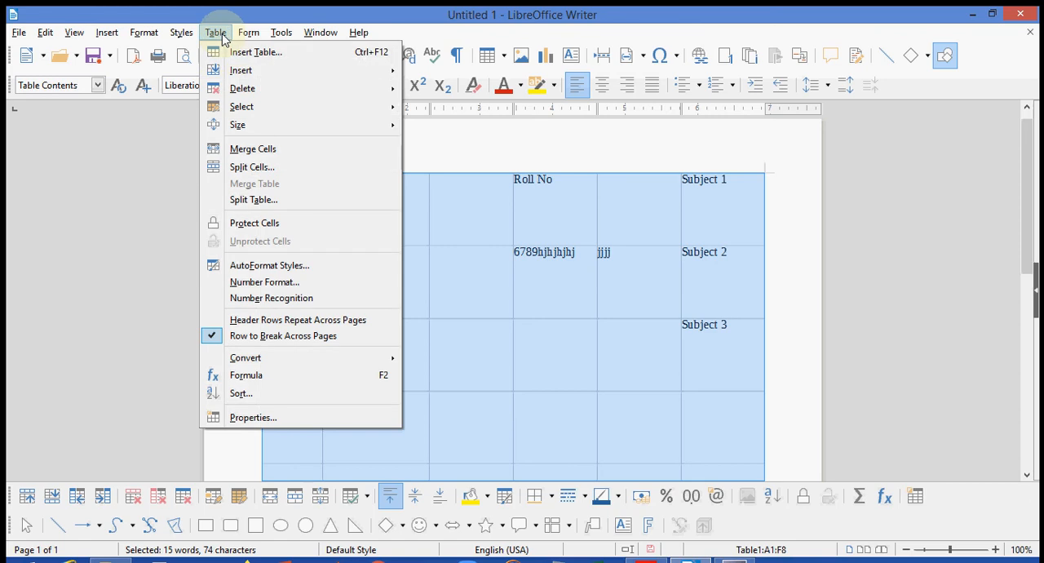
left_click(503, 215)
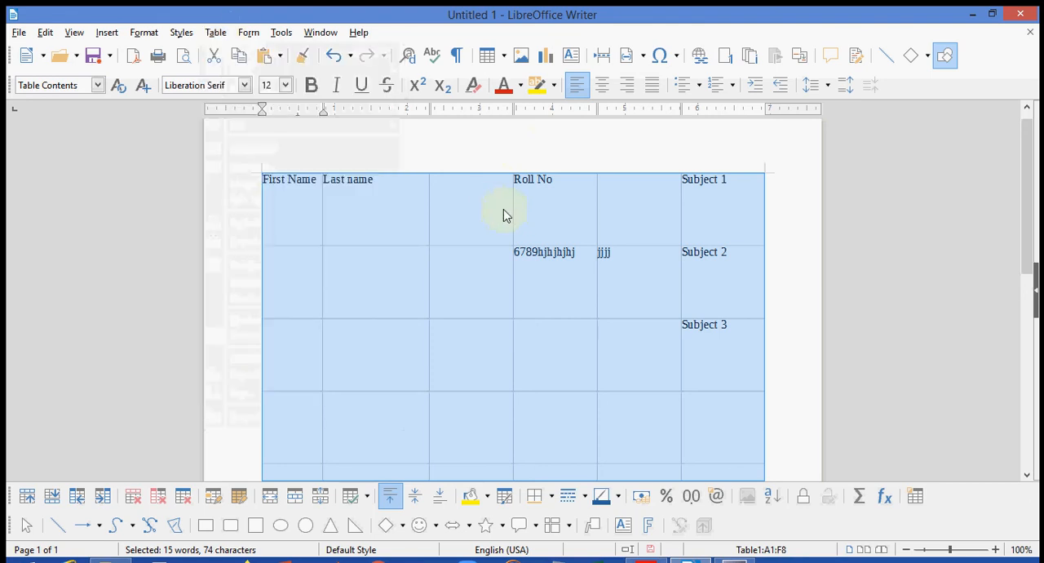